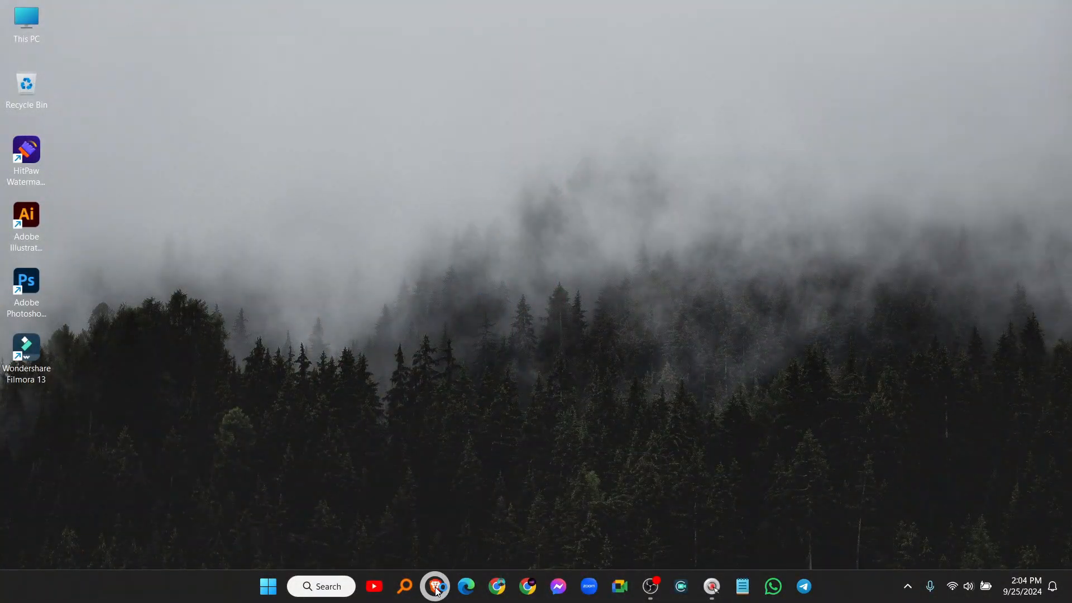
Step: Launch Brave from the taskbar to a blank New Tab page
{"action": "left_click", "coordinate": [437, 589]}
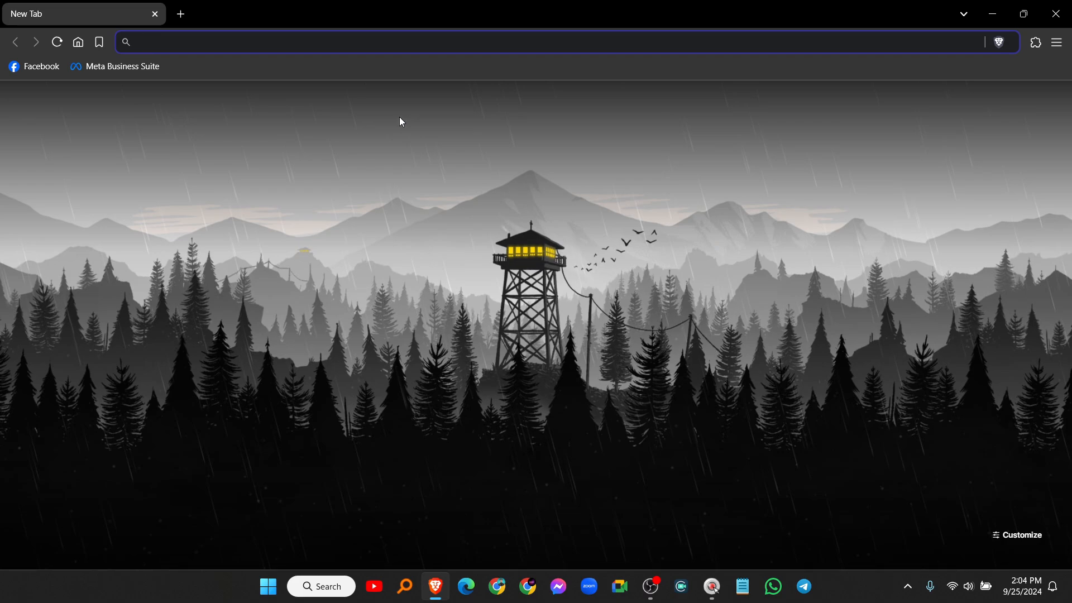
Step: Search Google for 'pixverse', open pixverse.ai, and reach the app's login page via Try PixVerse
{"action": "type", "text": "pixverse"}
{"action": "key", "text": "Return"}
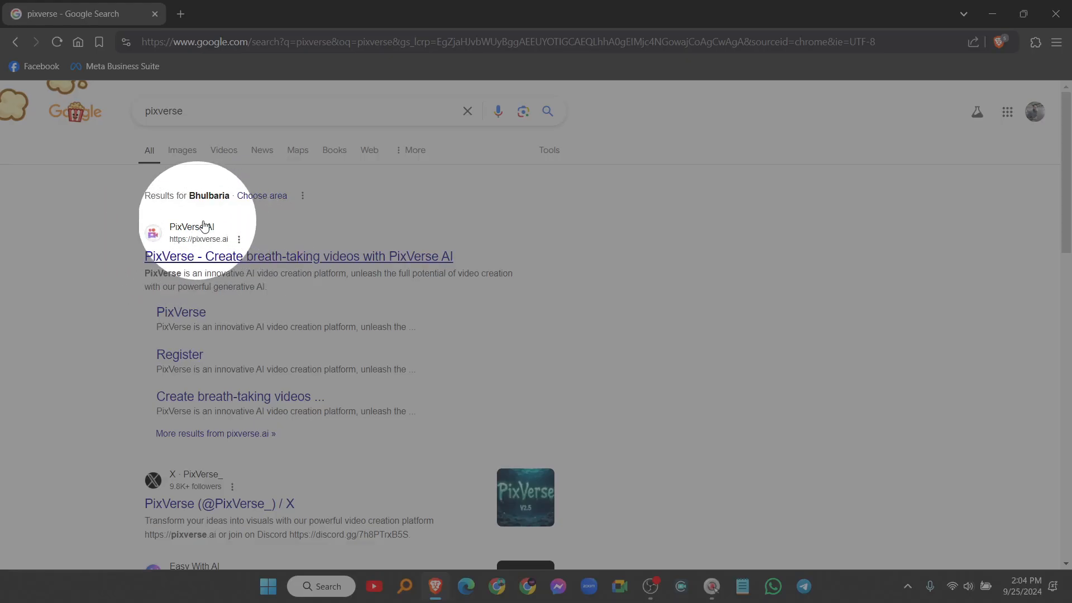
{"action": "left_click", "coordinate": [182, 261]}
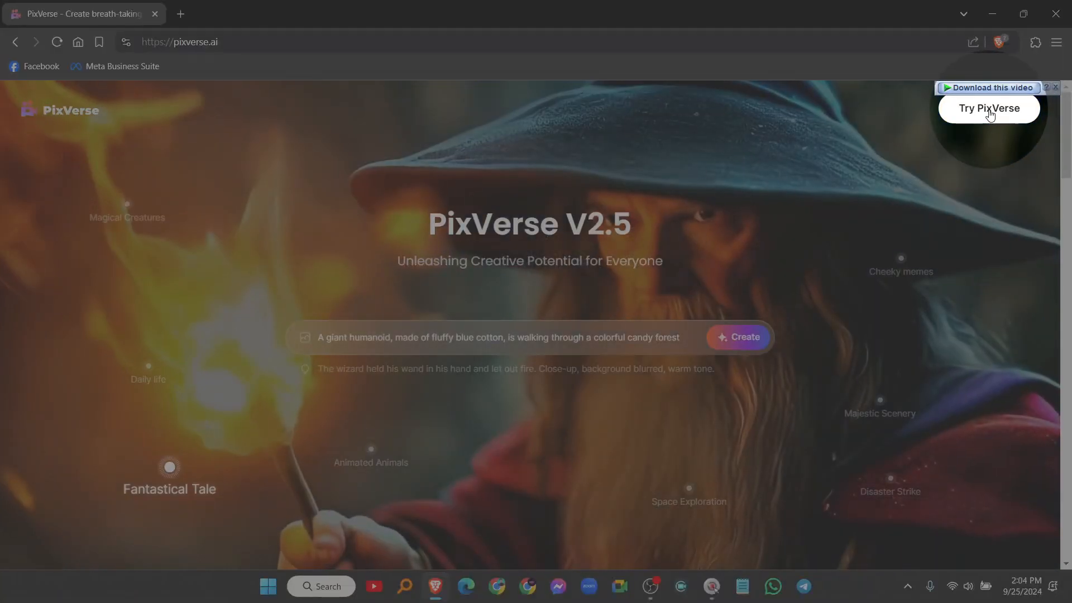
{"action": "left_click", "coordinate": [990, 112]}
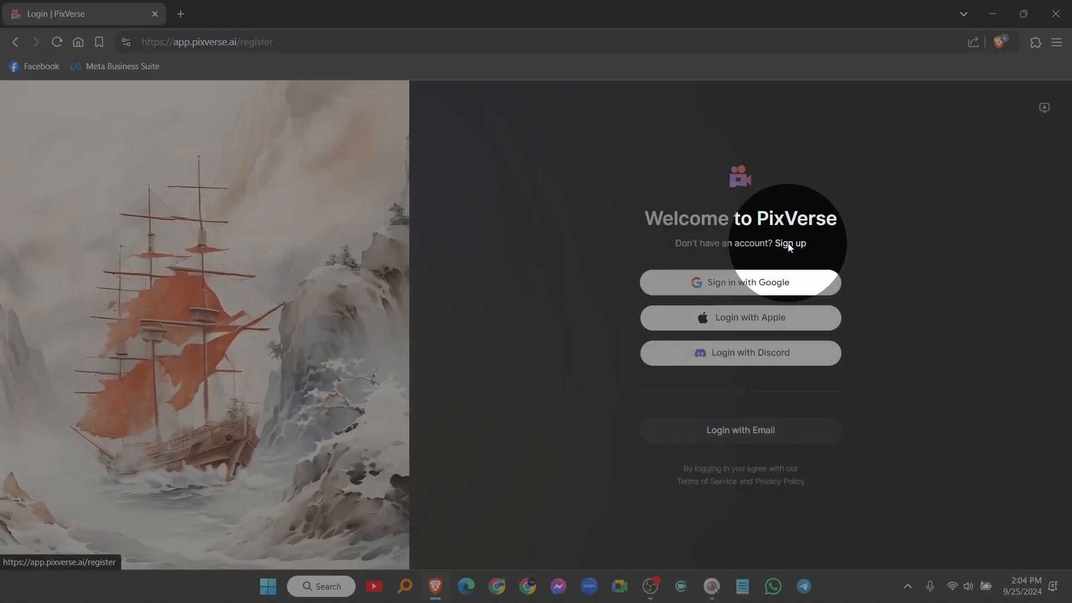
Step: Switch to the Sign up form and enter a username
{"action": "left_click", "coordinate": [788, 244]}
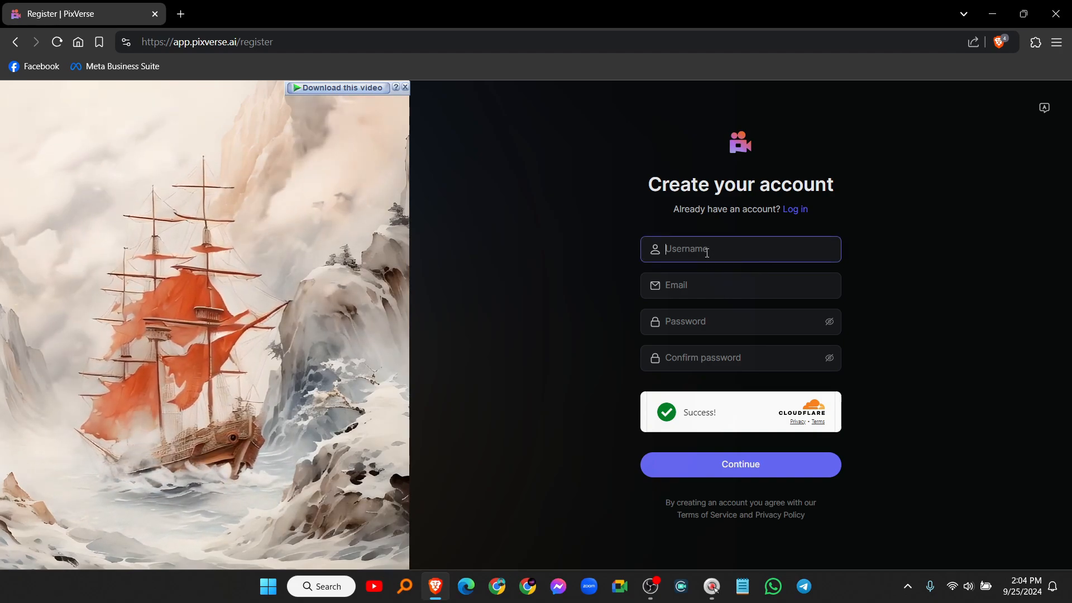
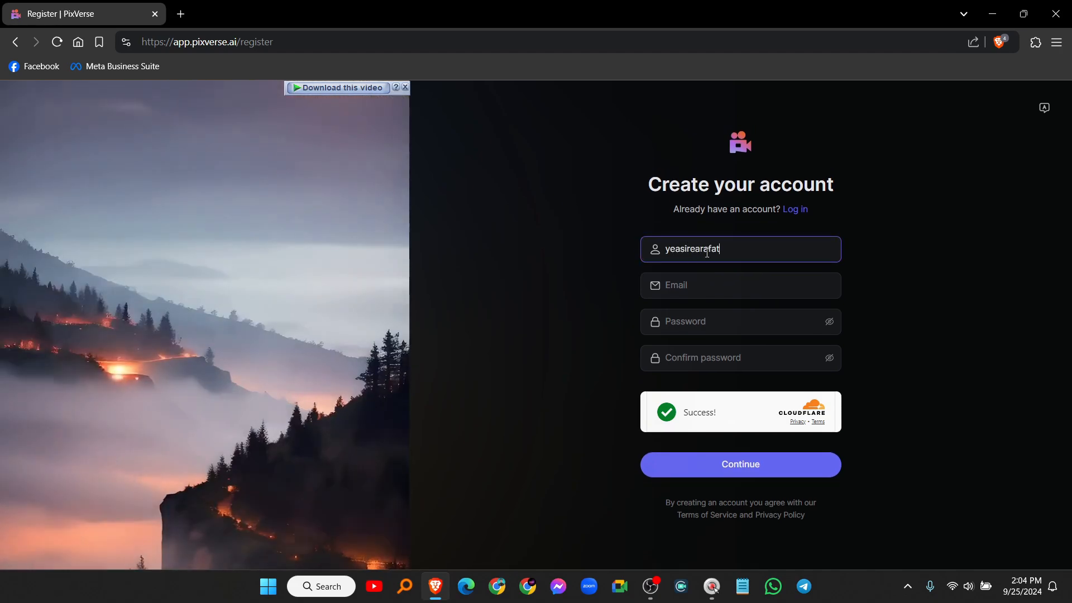
{"action": "type", "text": "123"}
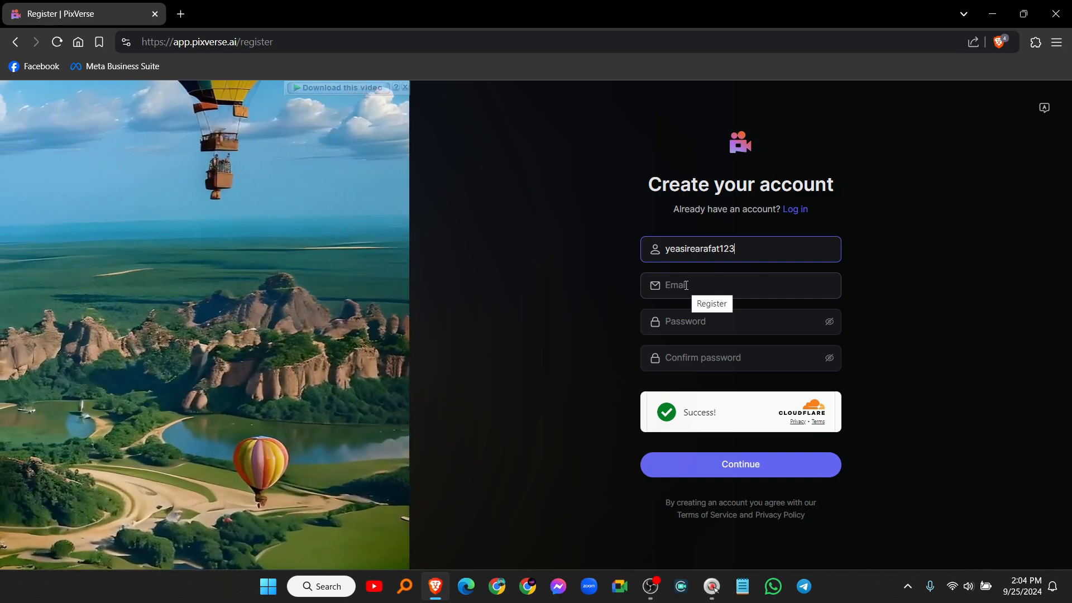
Step: In a new tab, copy a disposable address from temp-mail.io, then return to the PixVerse tab
{"action": "left_click", "coordinate": [181, 14]}
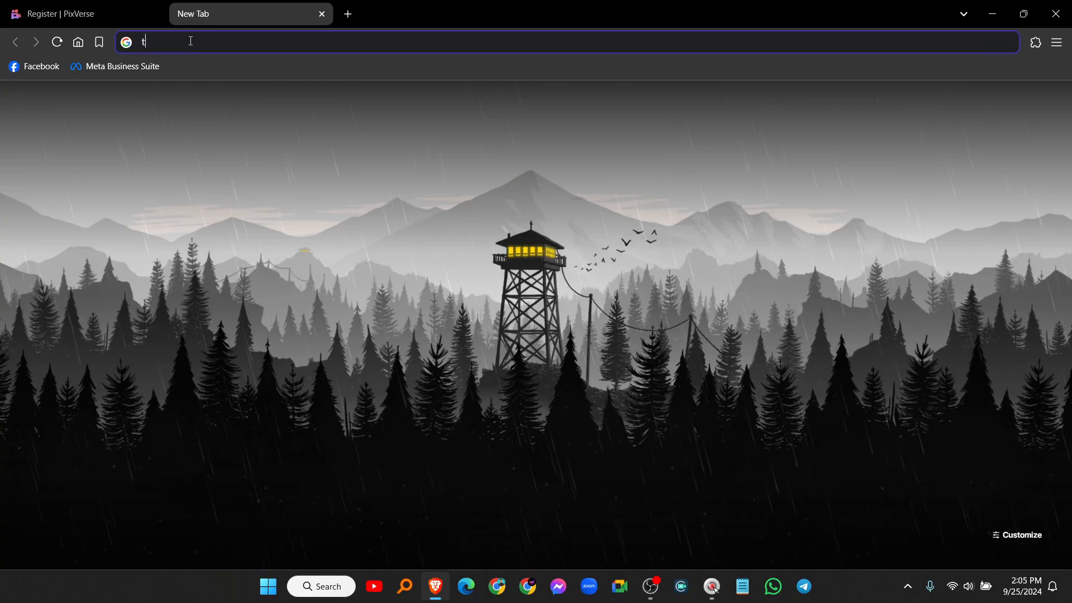
{"action": "key", "text": "Return"}
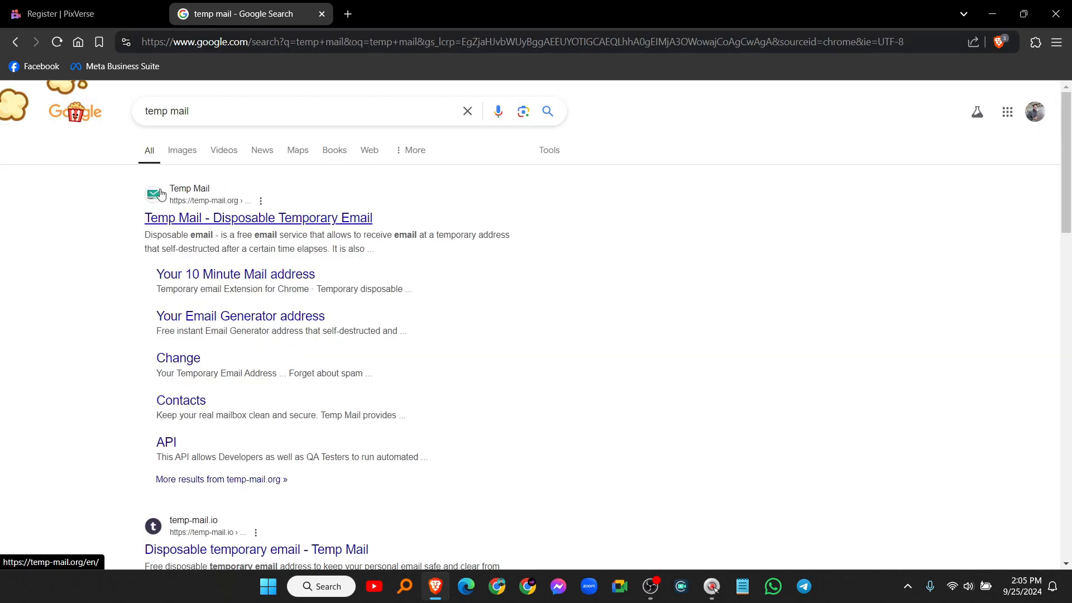
{"action": "scroll", "coordinate": [111, 223], "scroll_direction": "down", "scroll_amount": 3}
{"action": "scroll", "coordinate": [114, 225], "scroll_direction": "down", "scroll_amount": 2}
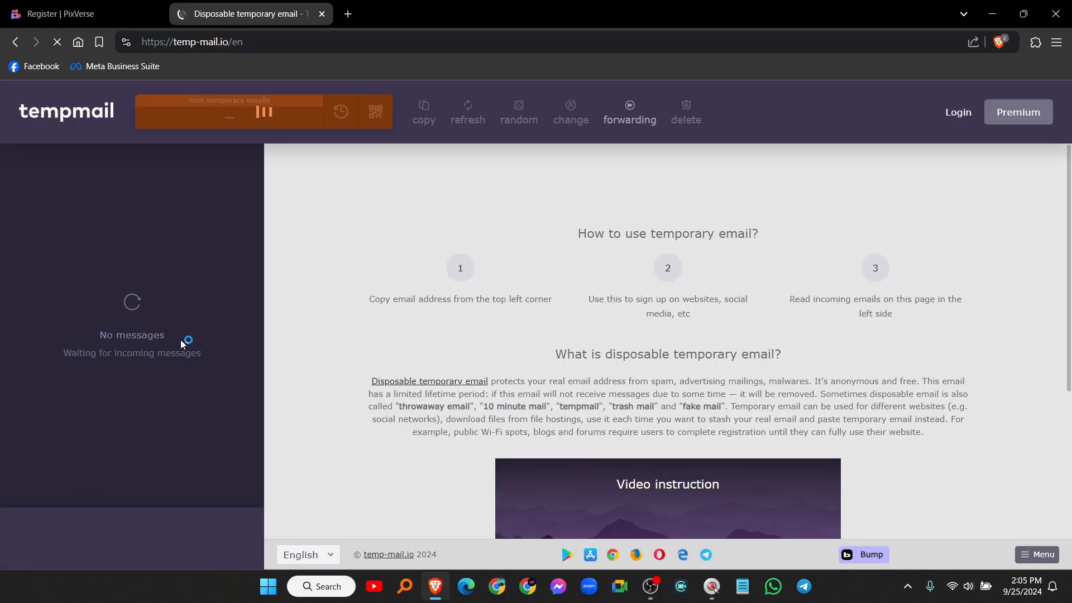
{"action": "left_click", "coordinate": [155, 121]}
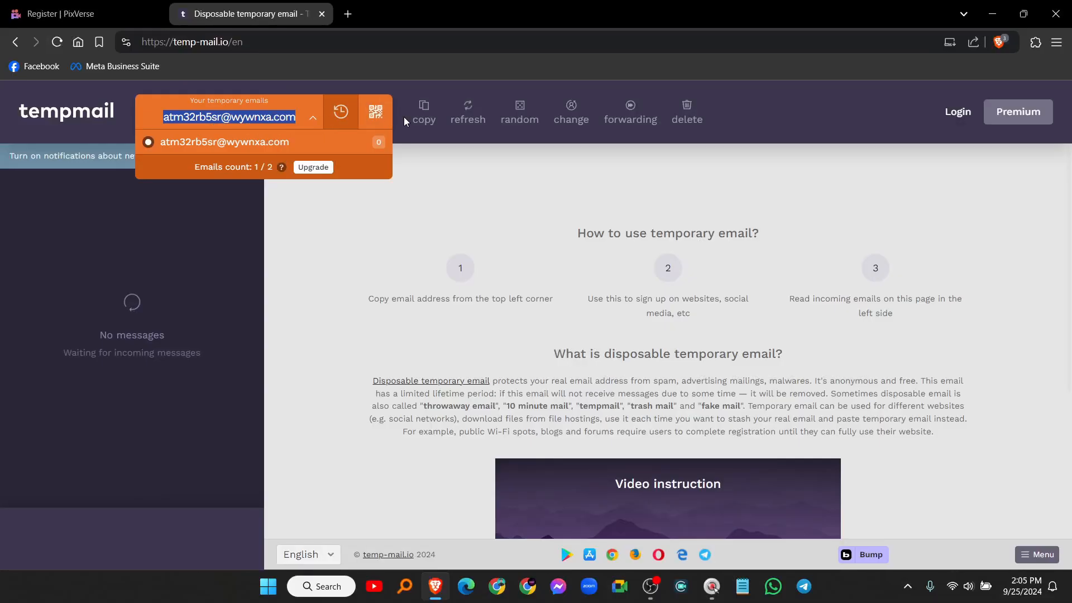
{"action": "left_click", "coordinate": [426, 114]}
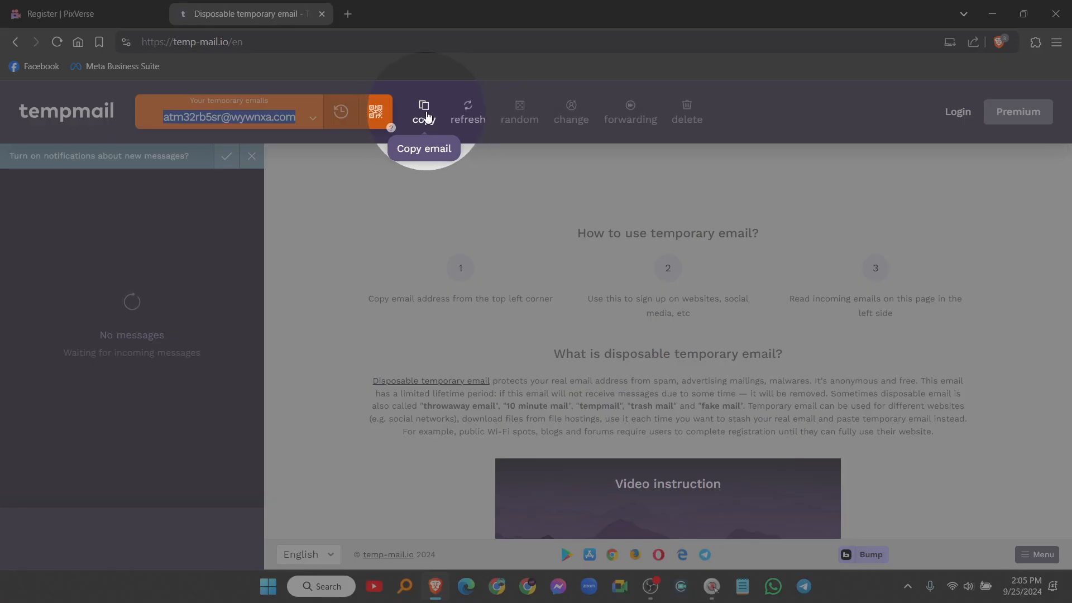
{"action": "left_click", "coordinate": [425, 114]}
{"action": "left_click", "coordinate": [63, 16]}
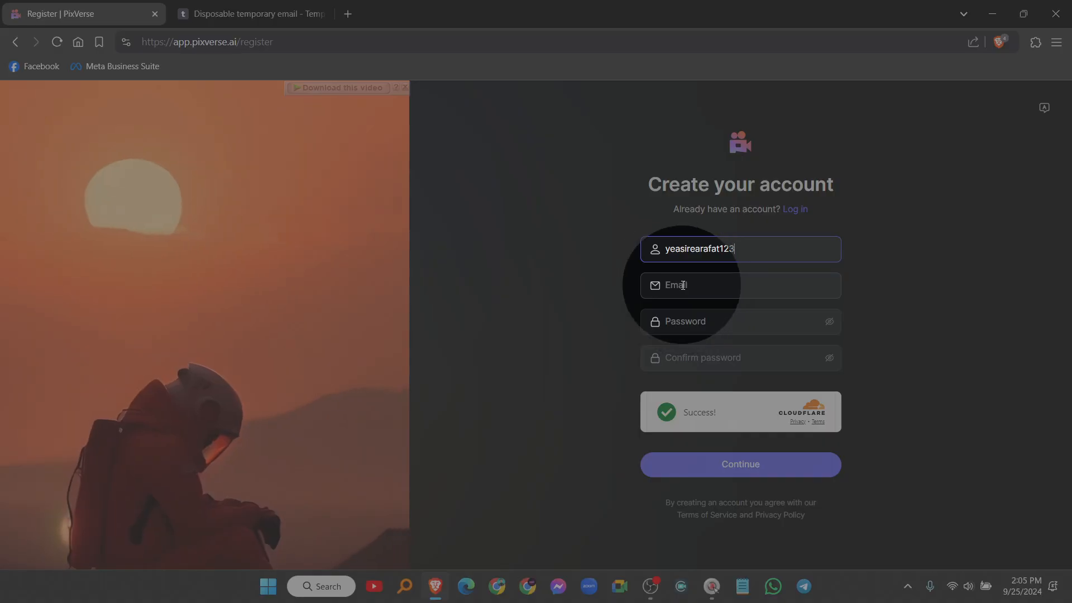
Step: Register with the pasted temporary email and a password, then check the Temp Mail inbox
{"action": "left_click", "coordinate": [683, 285]}
{"action": "key", "text": "ctrl+v"}
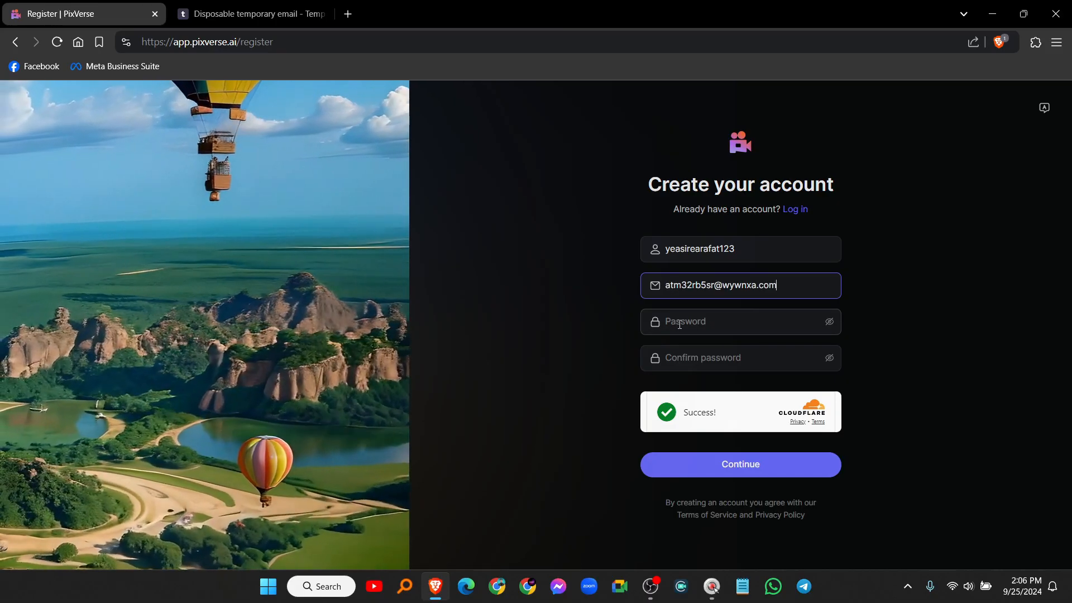
{"action": "left_click", "coordinate": [680, 324]}
{"action": "type", "text": "123"}
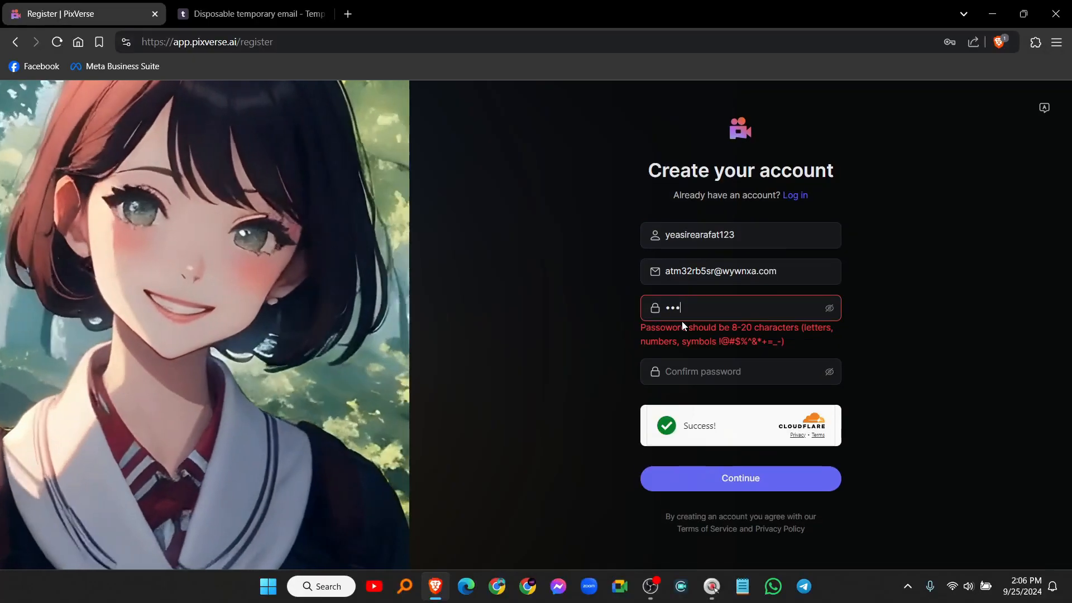
{"action": "type", "text": "456789012"}
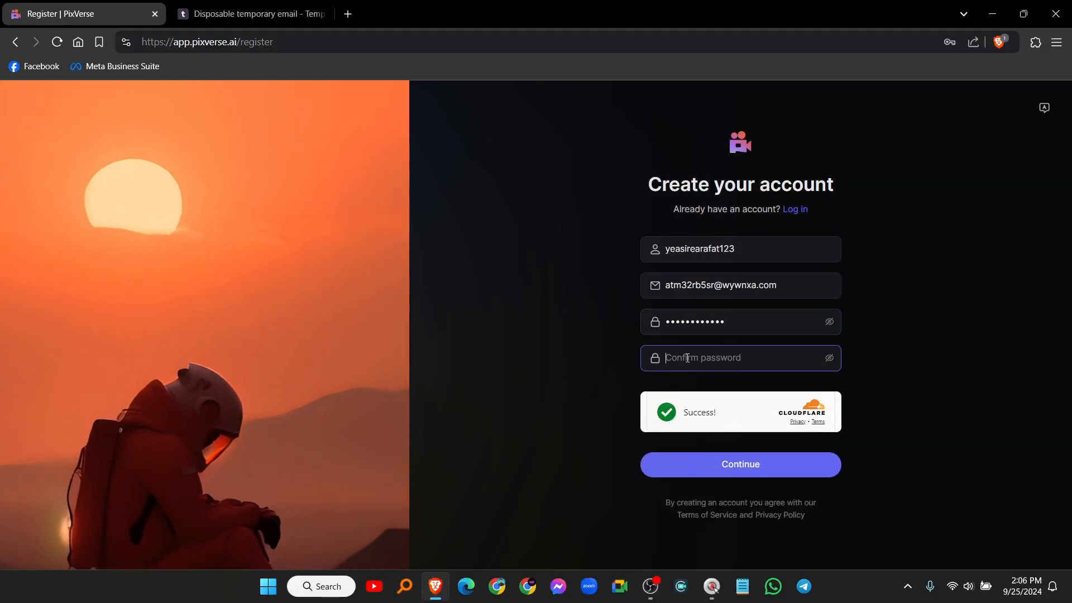
{"action": "type", "text": "123456789012"}
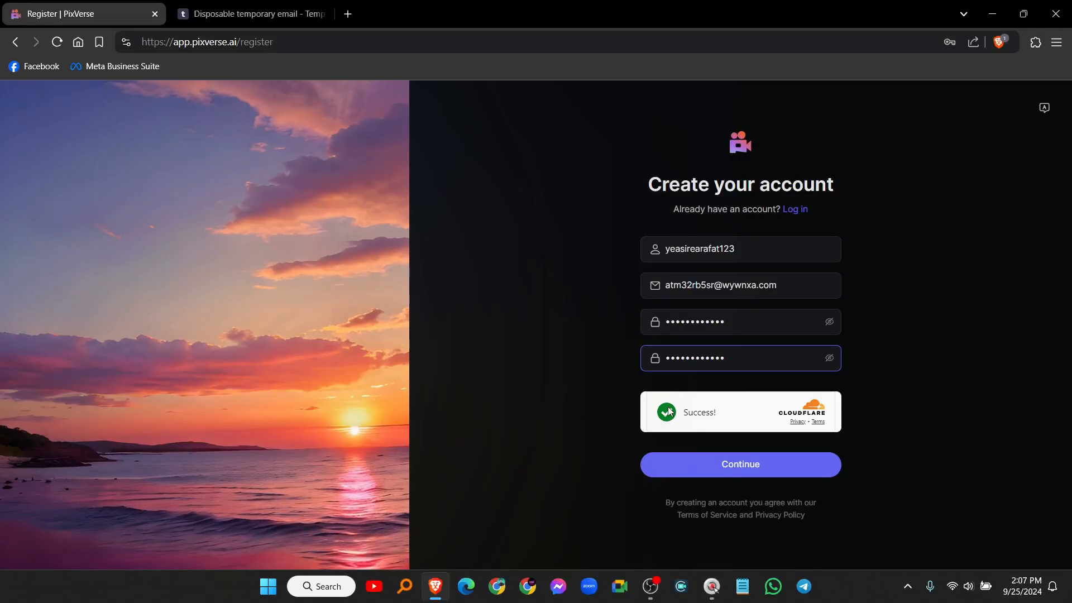
{"action": "left_click", "coordinate": [744, 466]}
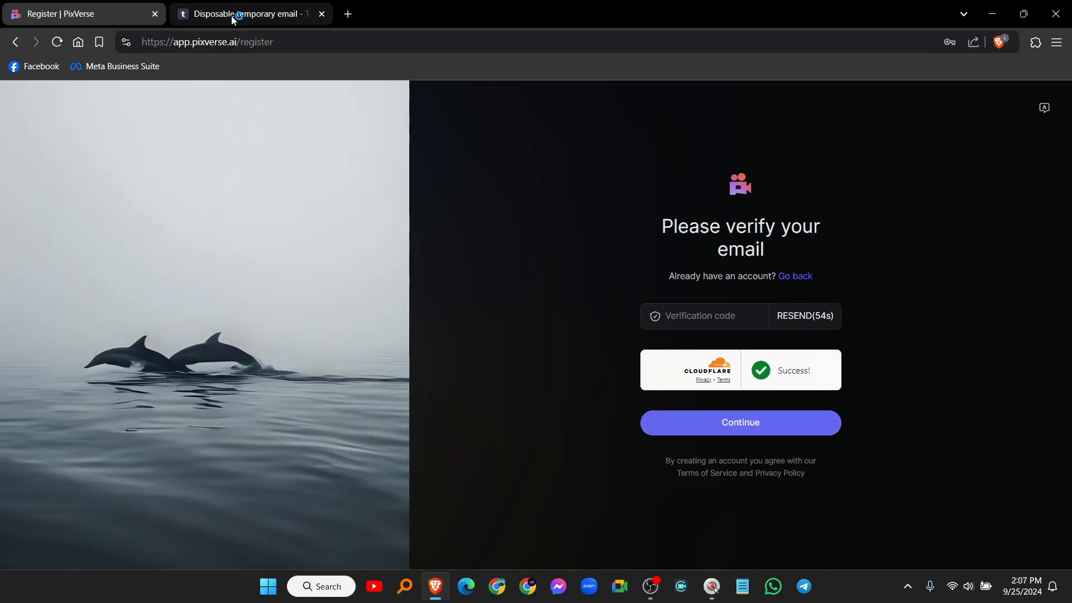
{"action": "left_click", "coordinate": [232, 14]}
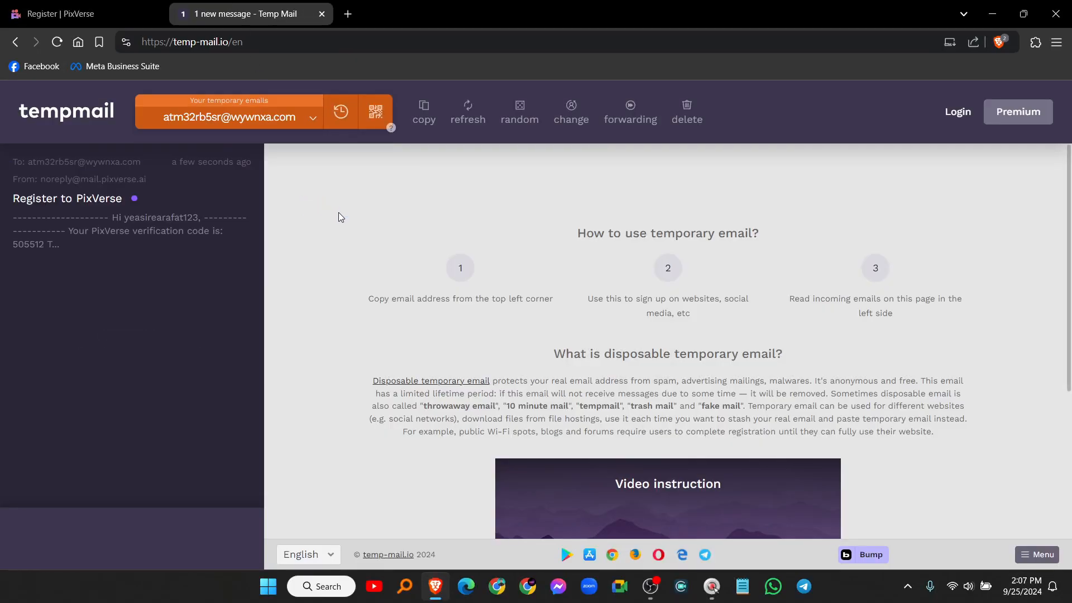
Step: Copy the verification code from the 'Register to PixVerse' email and go back to PixVerse
{"action": "left_click", "coordinate": [96, 220]}
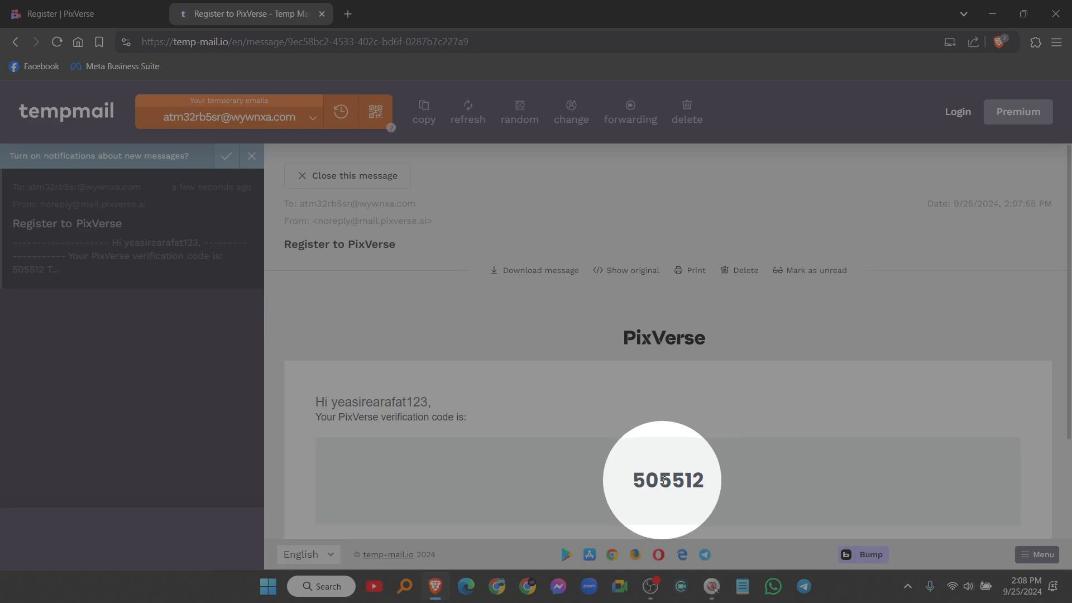
{"action": "double_click", "coordinate": [664, 480]}
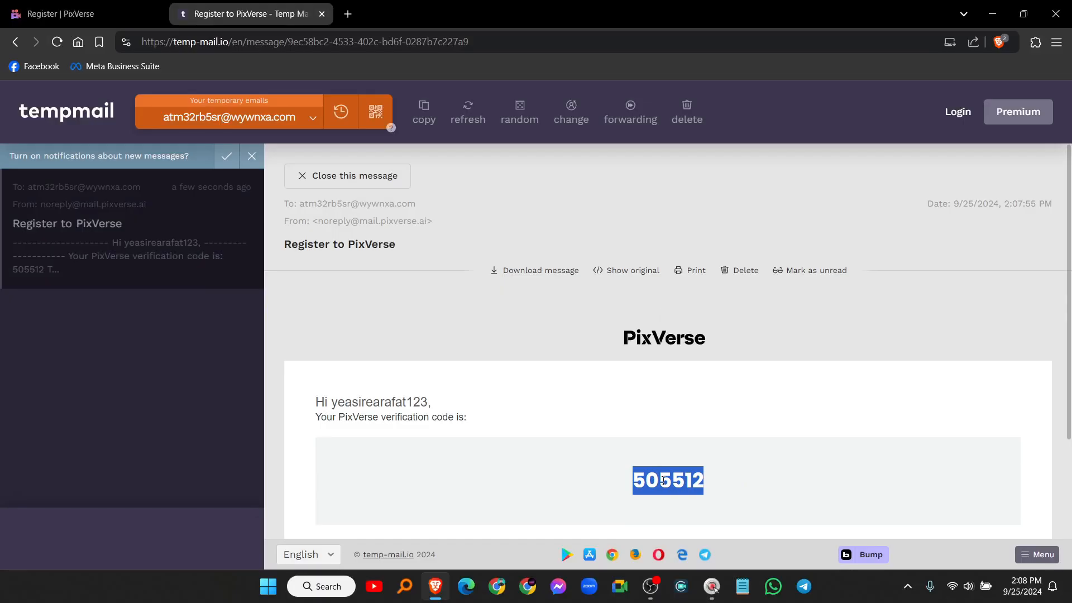
{"action": "right_click", "coordinate": [664, 481]}
{"action": "left_click", "coordinate": [698, 324]}
{"action": "left_click", "coordinate": [79, 12]}
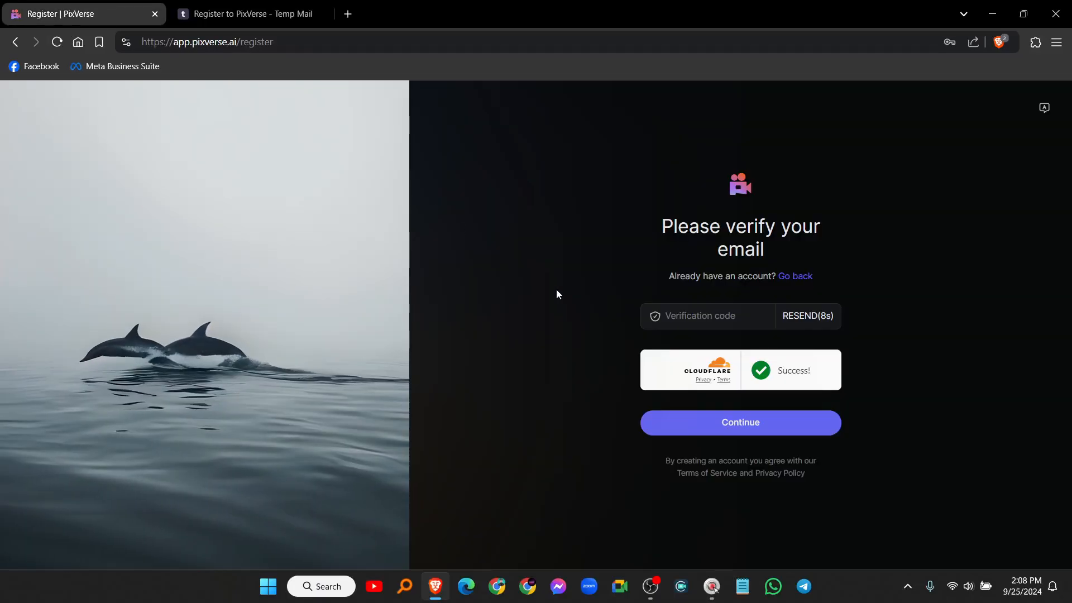
Step: Paste and confirm the verification code, then decline saving the password
{"action": "left_click", "coordinate": [682, 317]}
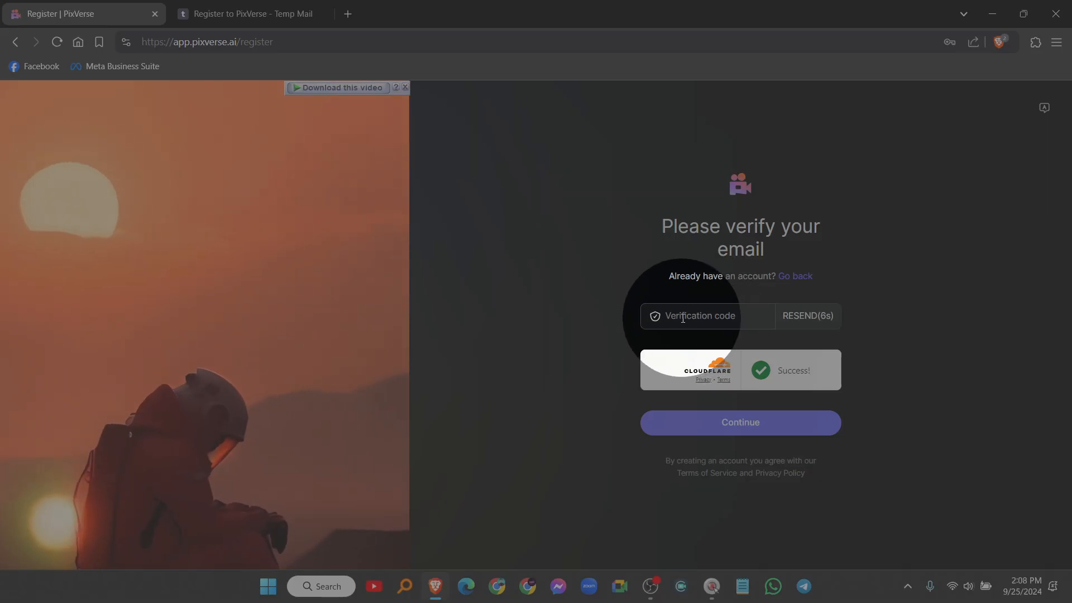
{"action": "right_click", "coordinate": [682, 317]}
{"action": "left_click", "coordinate": [727, 137]}
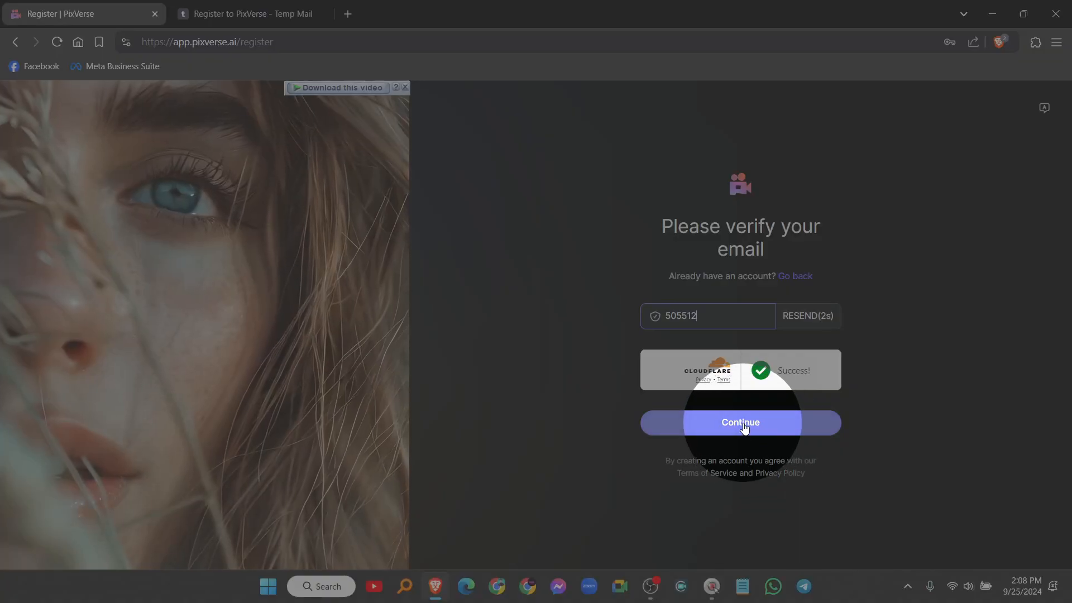
{"action": "left_click", "coordinate": [741, 423]}
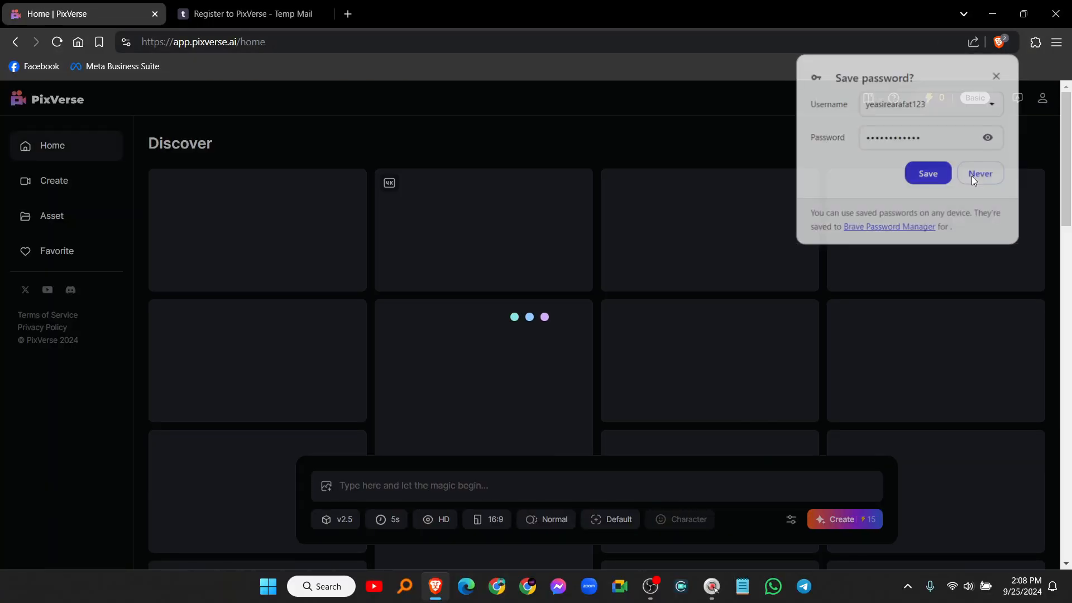
{"action": "left_click", "coordinate": [972, 176]}
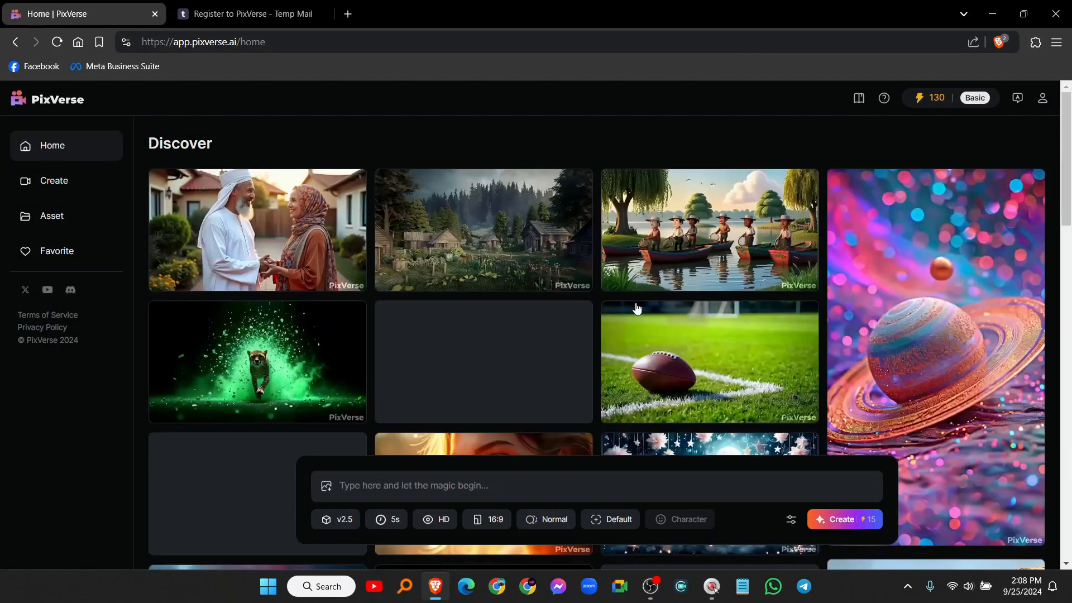
Step: Enter 'A red cat is fighting with a black giant dog' in the home prompt box
{"action": "mouse_move", "coordinate": [285, 227]}
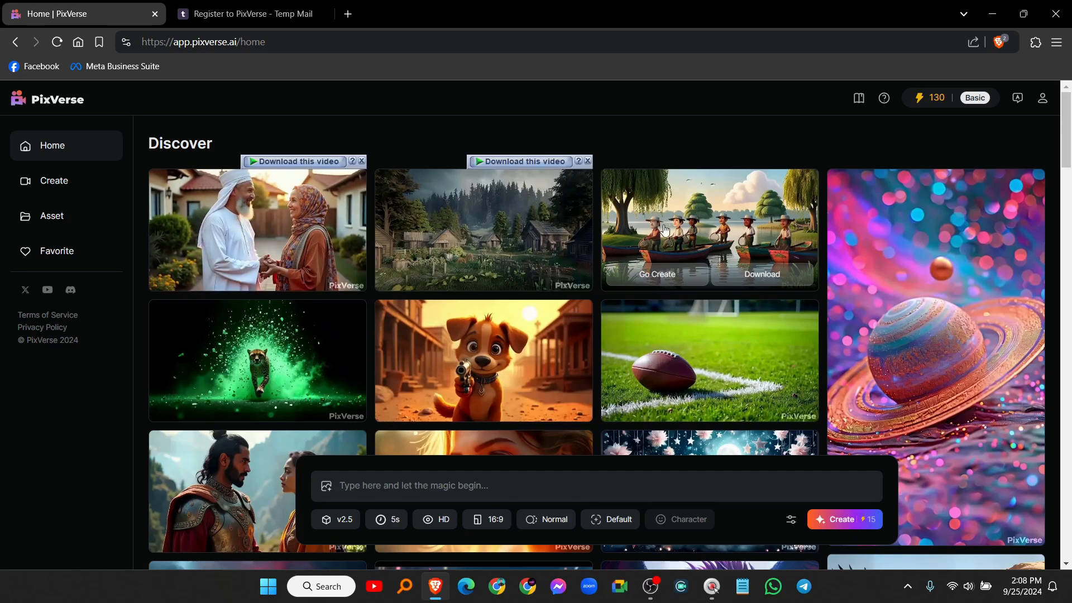
{"action": "mouse_move", "coordinate": [532, 229]}
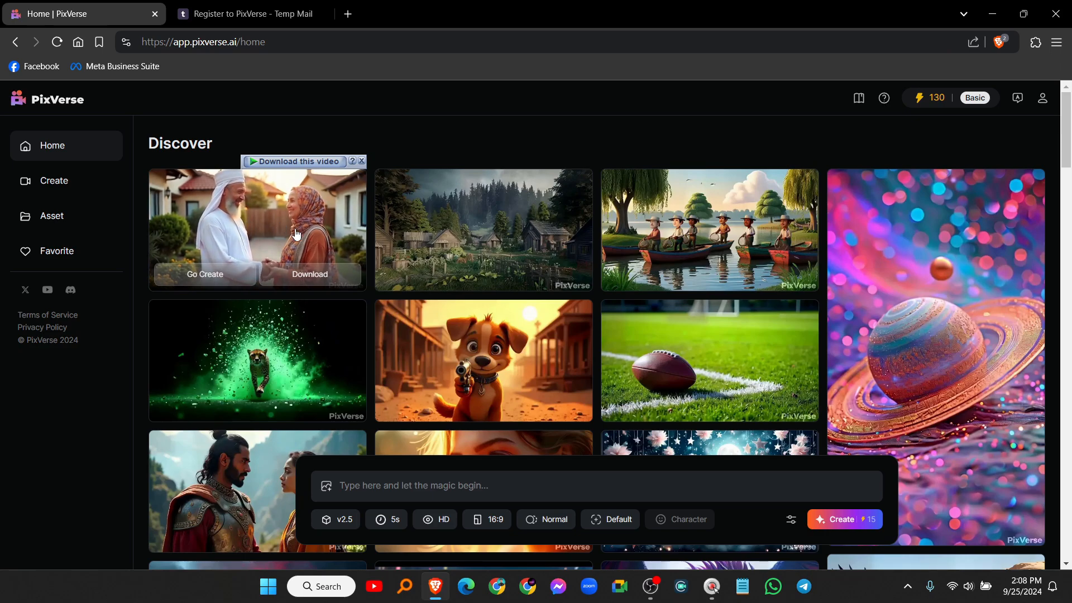
{"action": "mouse_move", "coordinate": [648, 215]}
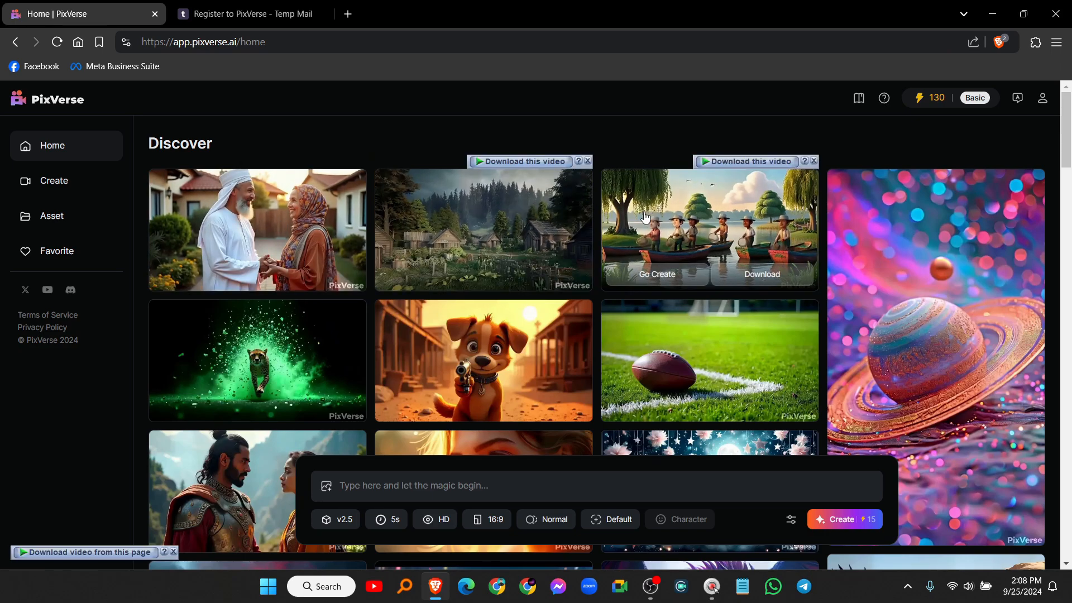
{"action": "mouse_move", "coordinate": [584, 226]}
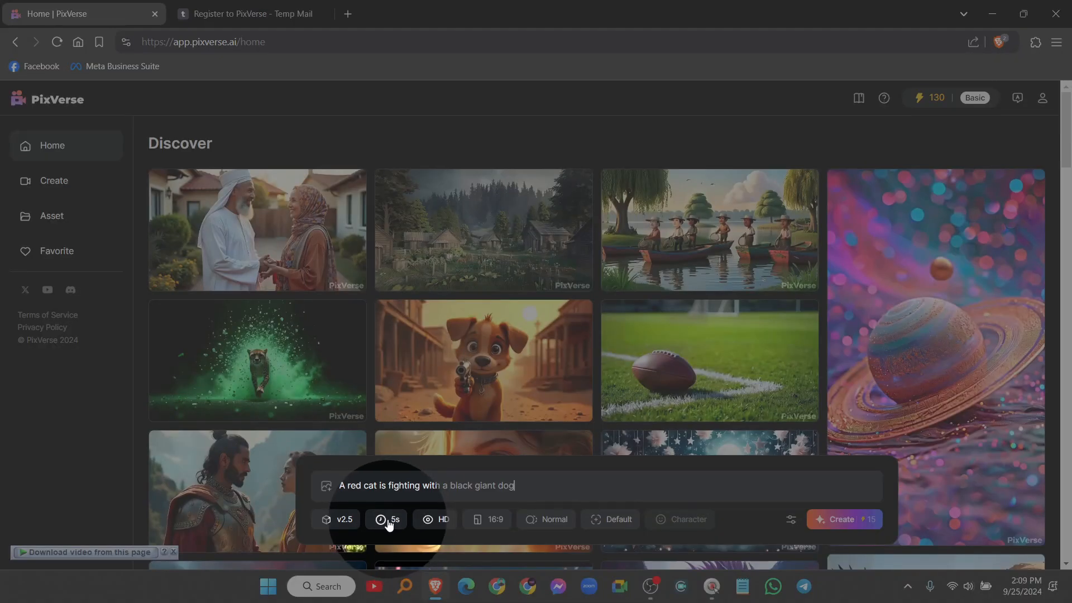
Step: Set the video duration to 10s and start generating the cat-versus-dog video
{"action": "left_click", "coordinate": [390, 520]}
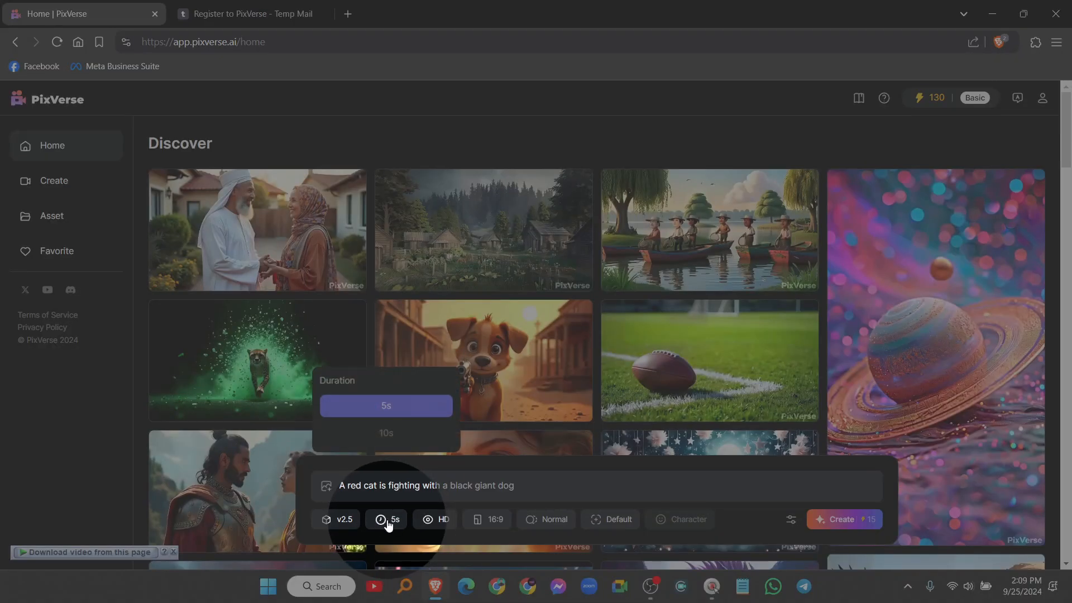
{"action": "left_click", "coordinate": [386, 434]}
{"action": "left_click", "coordinate": [870, 528]}
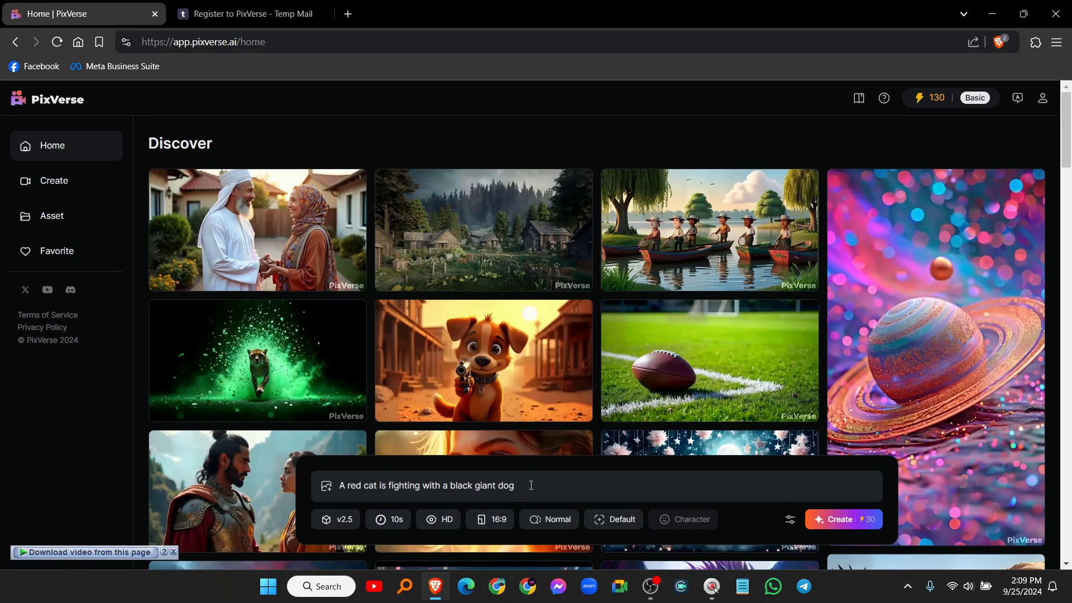
{"action": "left_click_drag", "start_coordinate": [531, 485], "coordinate": [353, 486]}
{"action": "left_click", "coordinate": [507, 489]}
{"action": "left_click", "coordinate": [840, 519]}
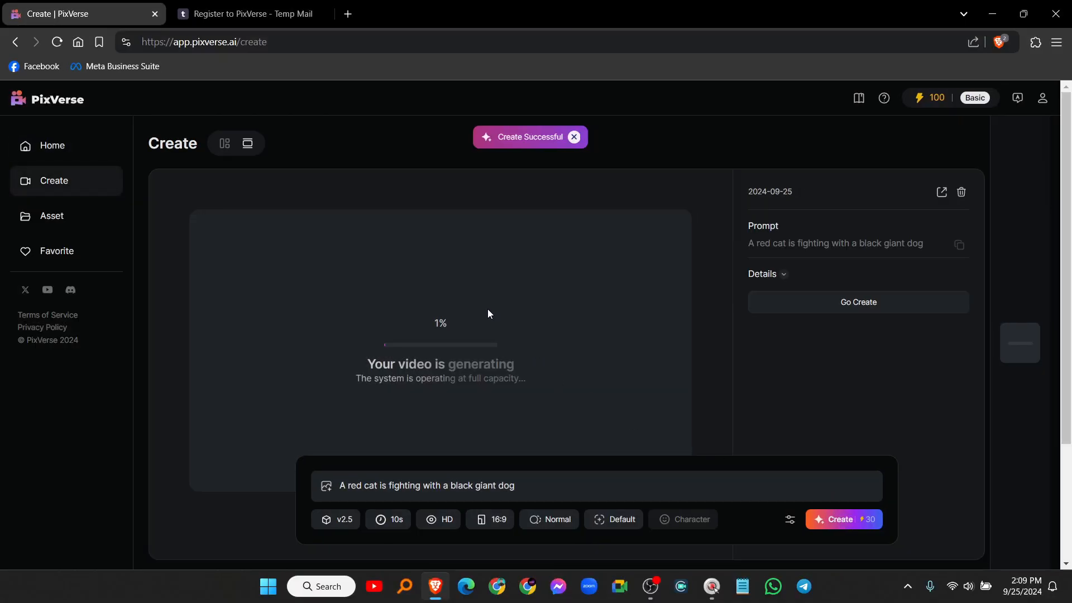
Step: Select and delete the entire cat-versus-dog prompt text
{"action": "left_click", "coordinate": [539, 483]}
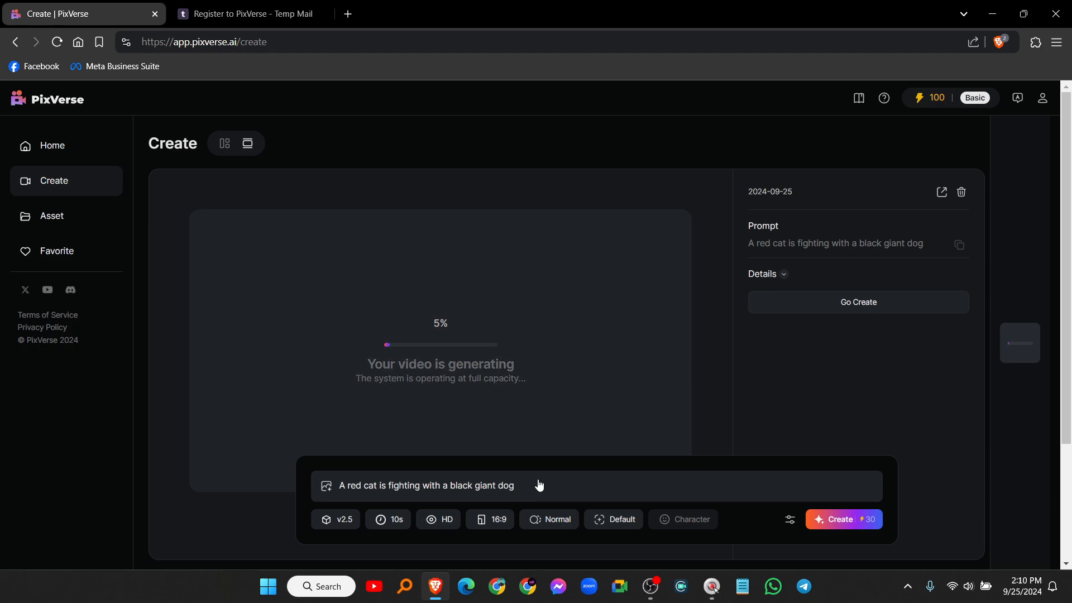
{"action": "left_click_drag", "start_coordinate": [406, 481], "coordinate": [328, 487]}
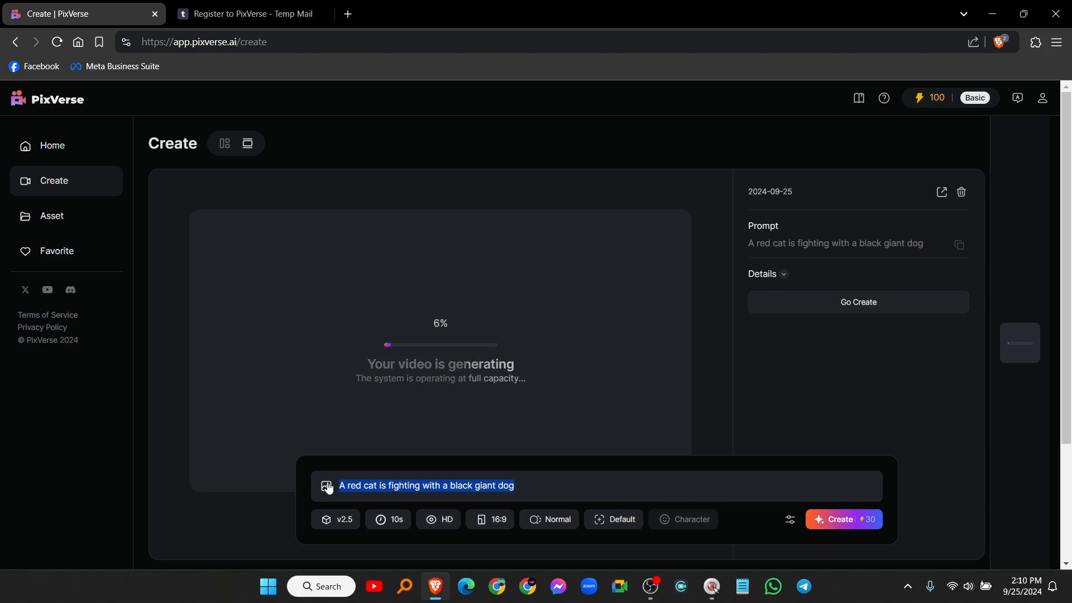
{"action": "key", "text": "BackSpace"}
Step: Open the cartoon puppy-with-pistol video from the Discover gallery to view its prompt
{"action": "left_click", "coordinate": [55, 159]}
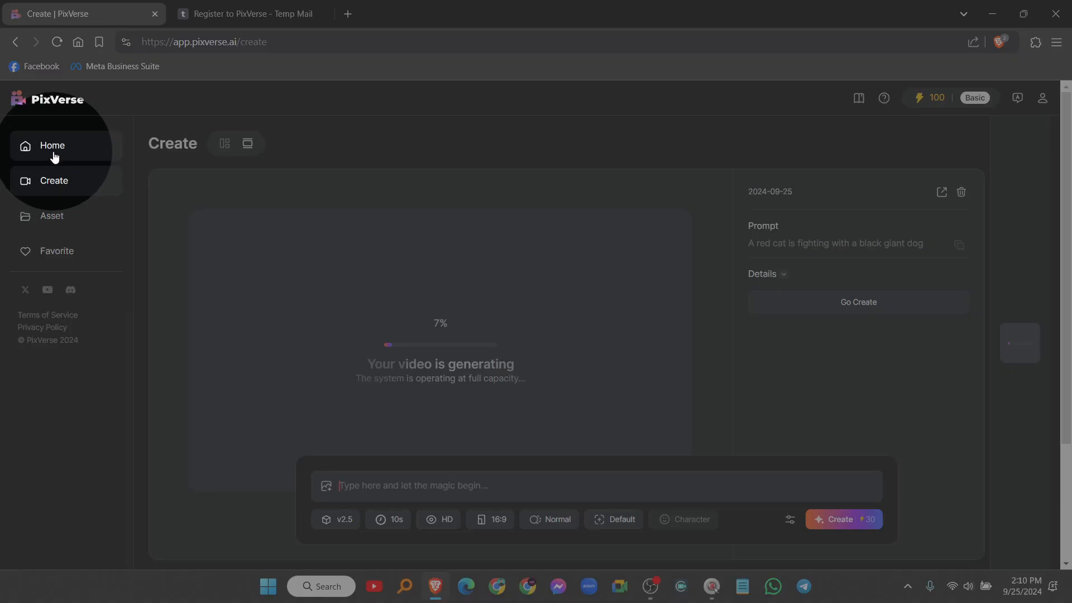
{"action": "scroll", "coordinate": [480, 274], "scroll_direction": "down", "scroll_amount": 1}
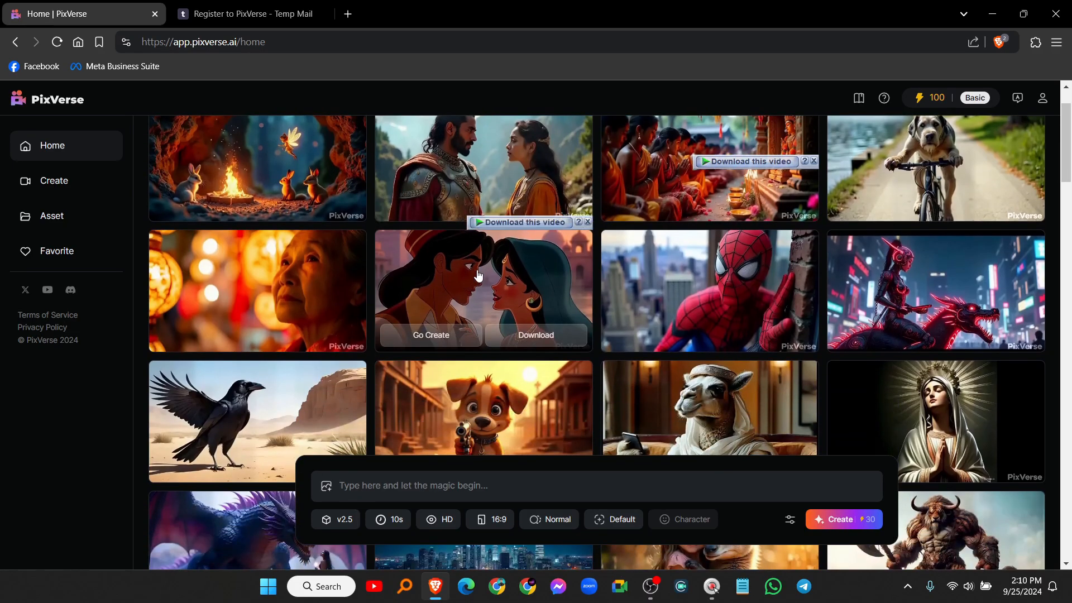
{"action": "scroll", "coordinate": [503, 282], "scroll_direction": "down", "scroll_amount": 3}
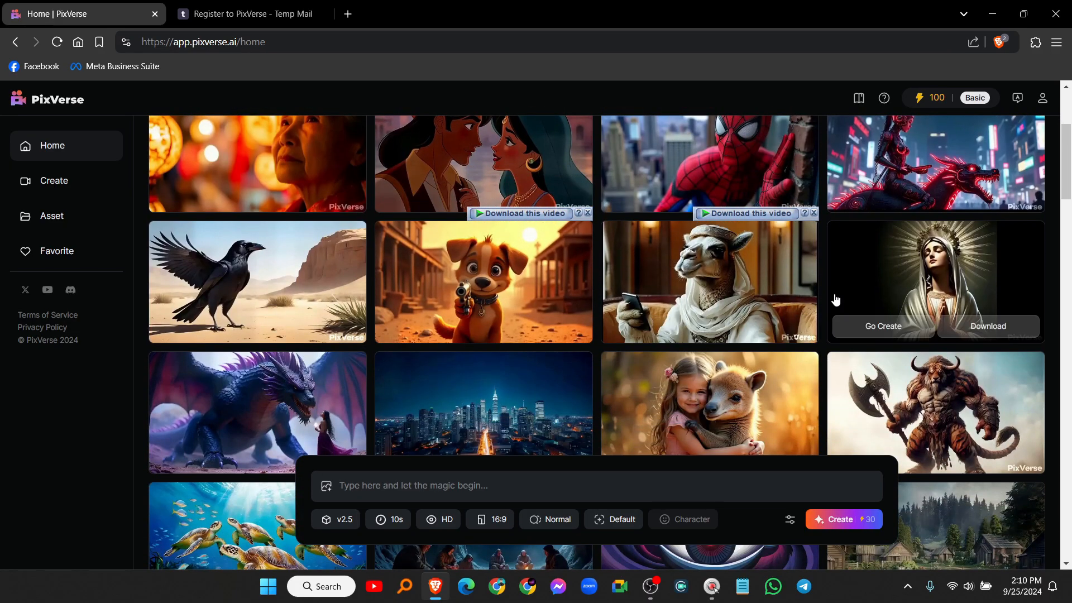
{"action": "left_click", "coordinate": [490, 278]}
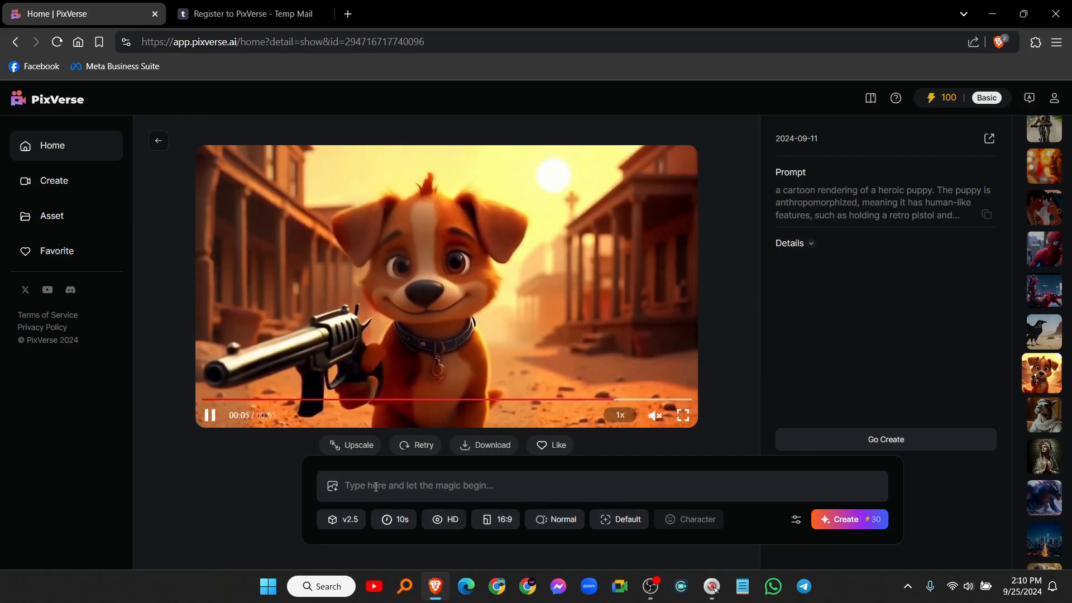
Step: Paste the puppy prompt, change its three 'puppy' words to 'duck', and create the video
{"action": "key", "text": "ctrl+v"}
{"action": "scroll", "coordinate": [877, 479], "scroll_direction": "up", "scroll_amount": 3}
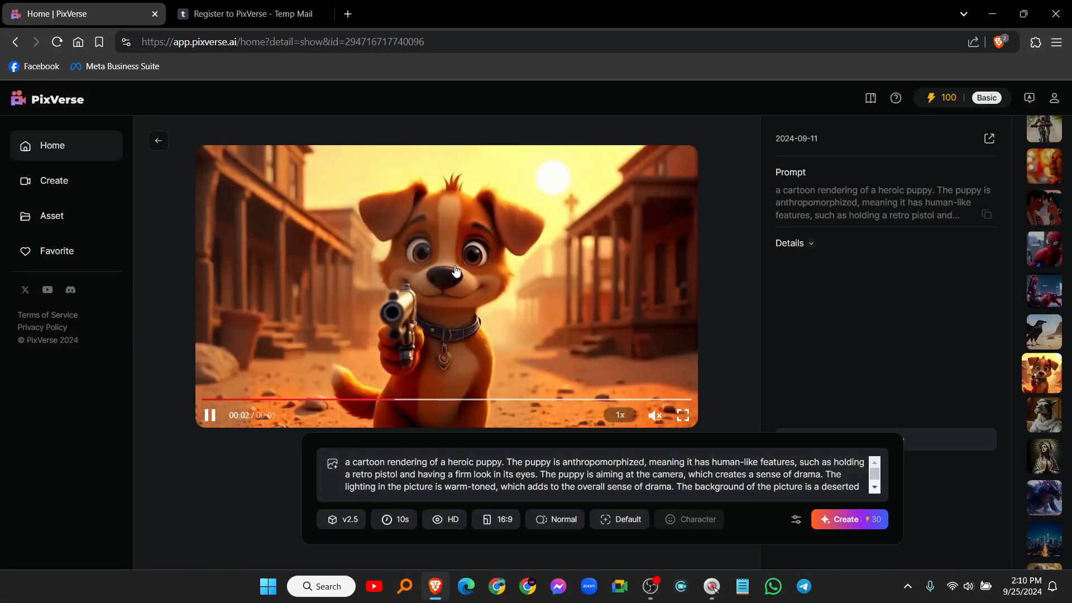
{"action": "double_click", "coordinate": [500, 463]}
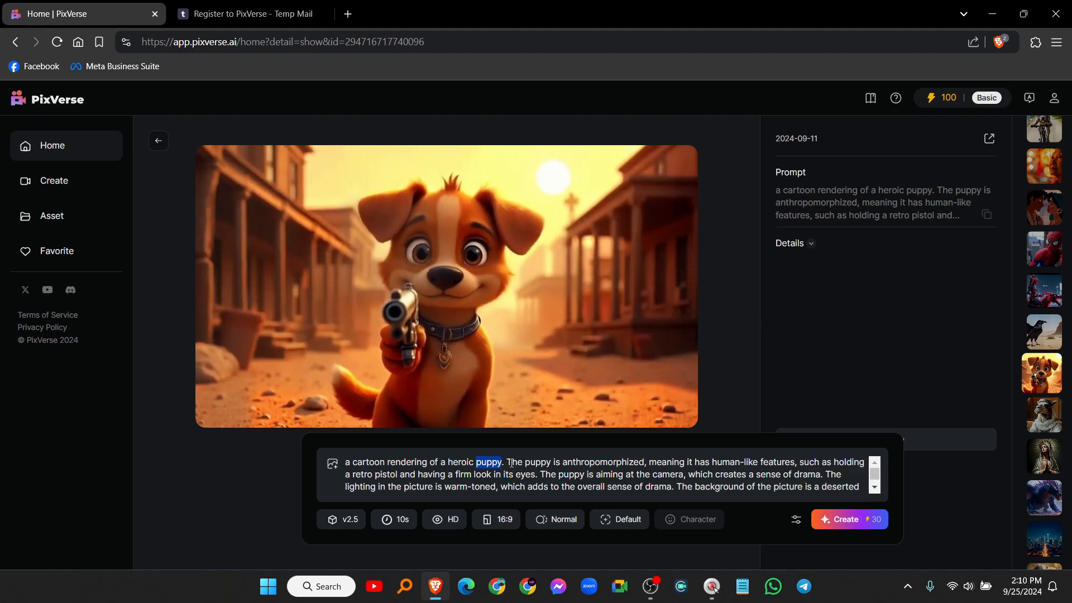
{"action": "type", "text": "duck"}
{"action": "double_click", "coordinate": [531, 463]}
{"action": "type", "text": "duck"}
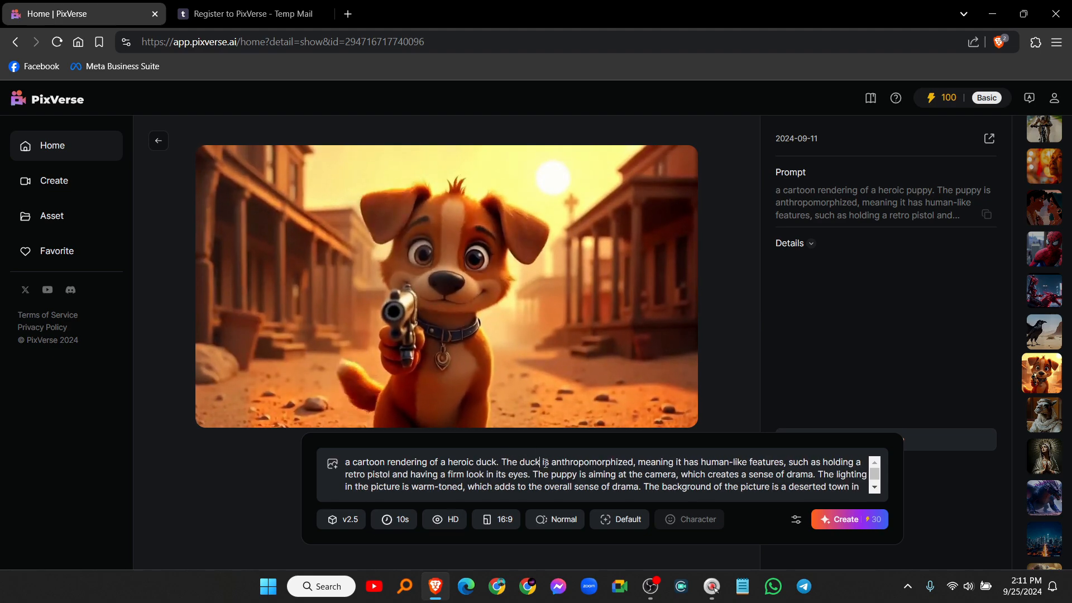
{"action": "double_click", "coordinate": [562, 475]}
{"action": "type", "text": "duck"}
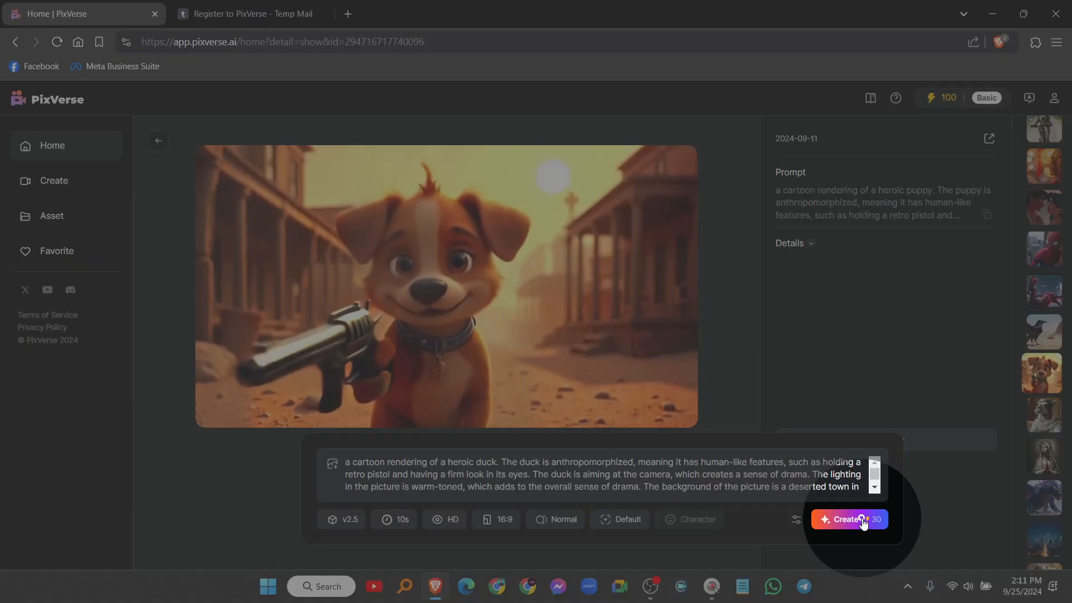
{"action": "left_click", "coordinate": [862, 521]}
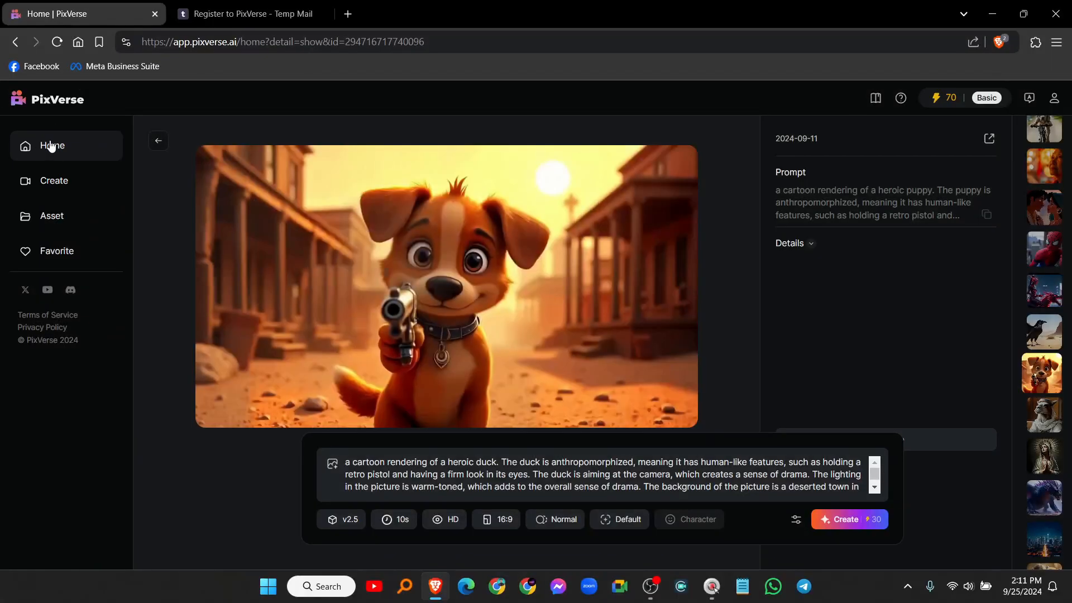
Step: Open the baby zebra video from the Discover gallery and copy its prompt
{"action": "left_click", "coordinate": [51, 146]}
{"action": "scroll", "coordinate": [559, 280], "scroll_direction": "down", "scroll_amount": 3}
{"action": "left_click", "coordinate": [523, 219]}
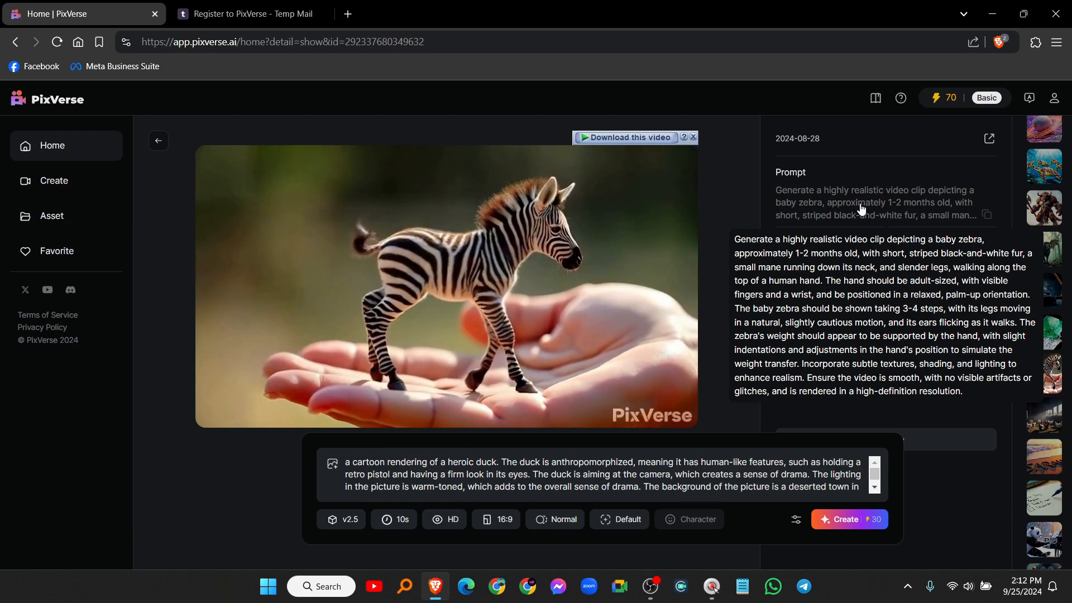
{"action": "left_click", "coordinate": [986, 214]}
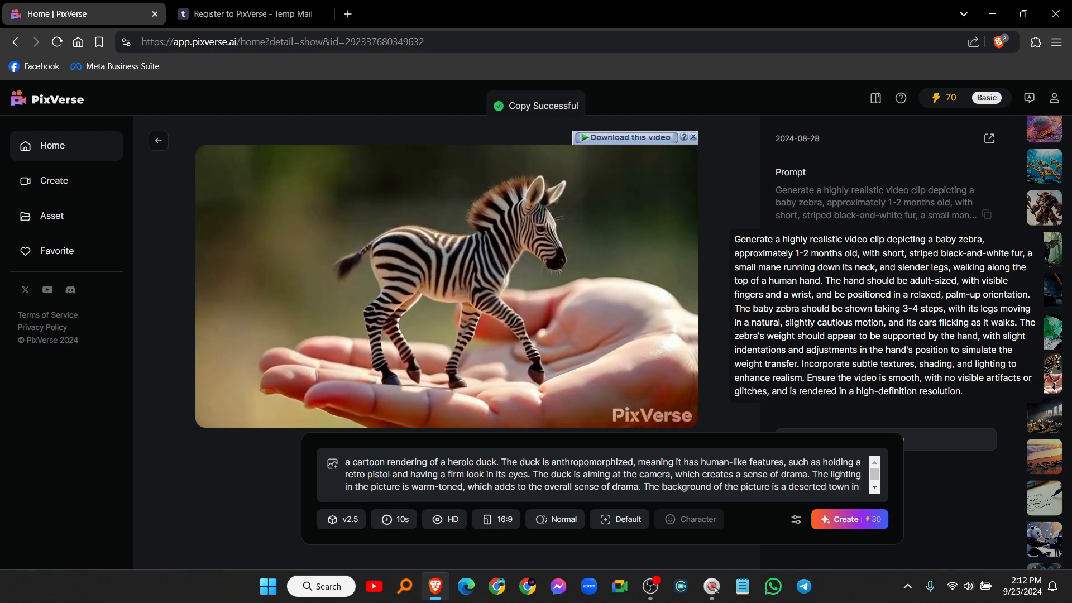
Step: Replace the duck prompt with the zebra prompt, change the first 'zebra' to 'cat', and submit
{"action": "left_click", "coordinate": [562, 478]}
{"action": "key", "text": "ctrl+a"}
{"action": "key", "text": "BackSpace"}
{"action": "key", "text": "ctrl+v"}
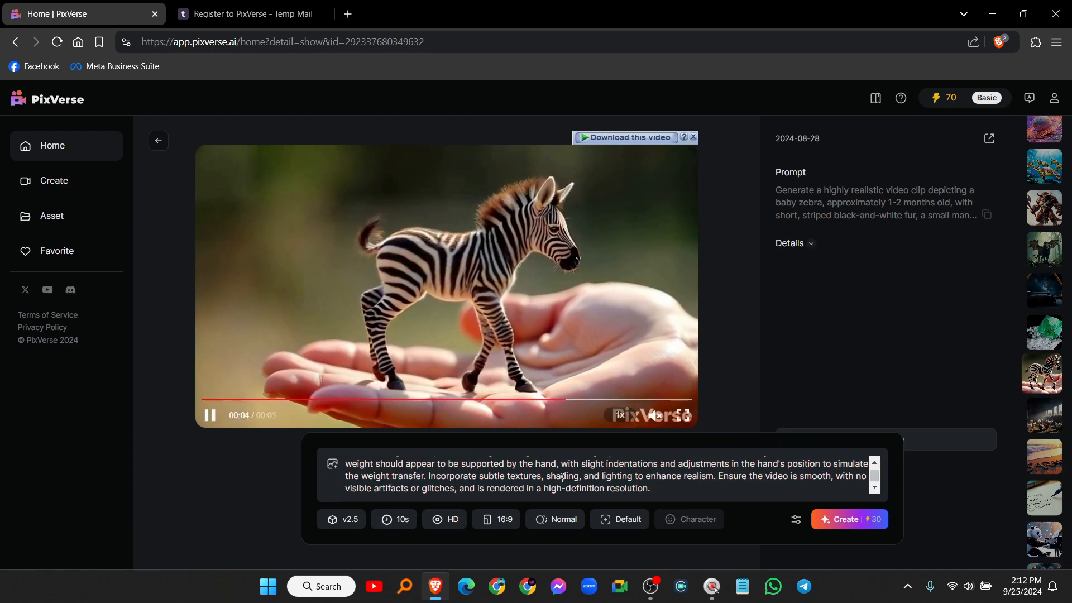
{"action": "scroll", "coordinate": [650, 481], "scroll_direction": "up", "scroll_amount": 3}
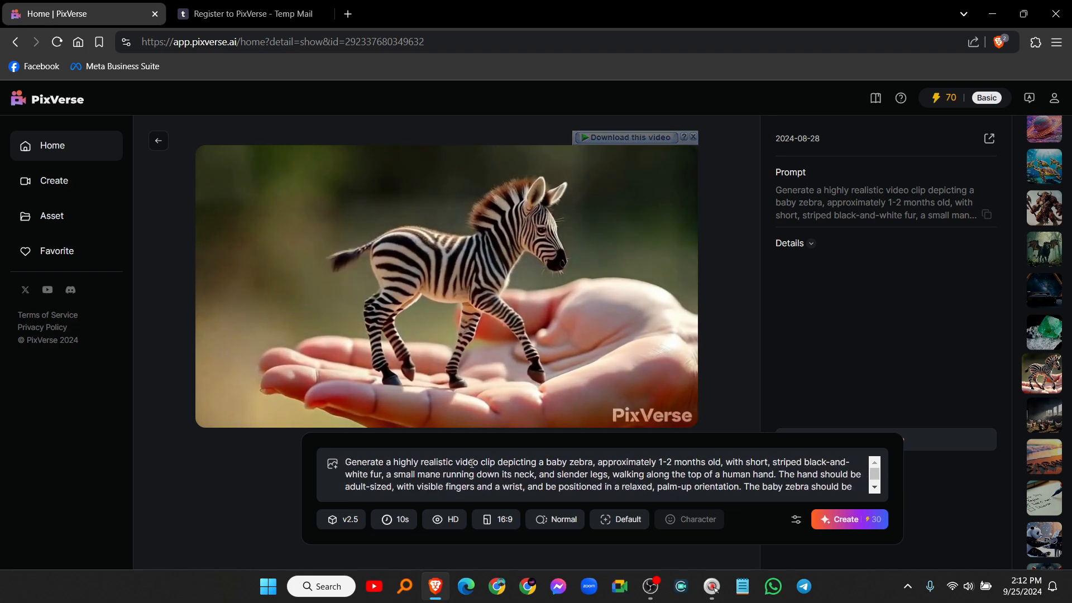
{"action": "double_click", "coordinate": [581, 462]}
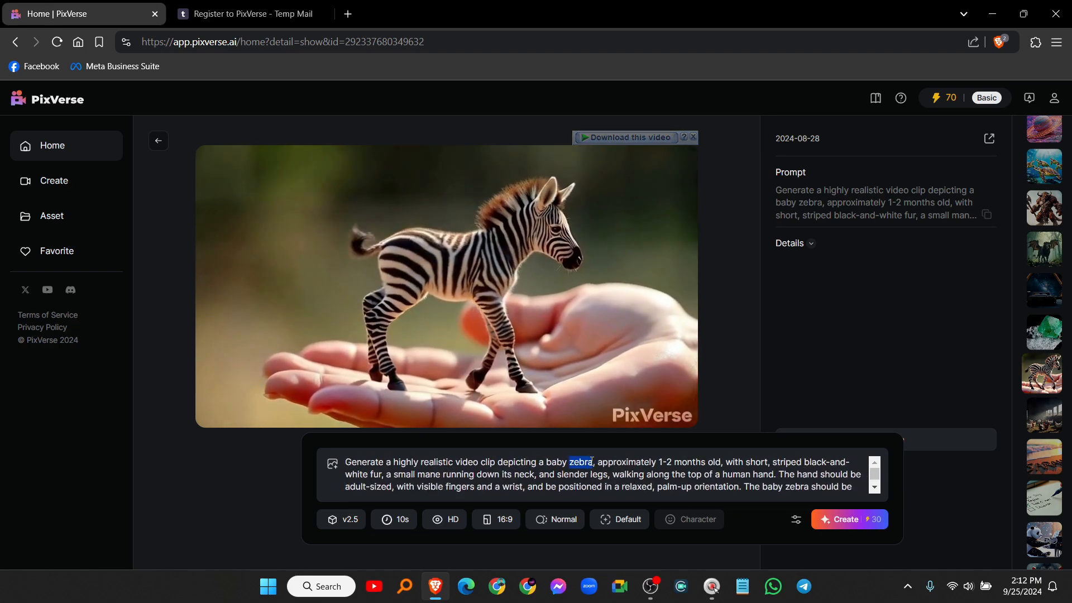
{"action": "type", "text": "cat"}
{"action": "key", "text": "ctrl+f"}
{"action": "scroll", "coordinate": [554, 480], "scroll_direction": "down", "scroll_amount": 3}
{"action": "scroll", "coordinate": [555, 481], "scroll_direction": "up", "scroll_amount": 3}
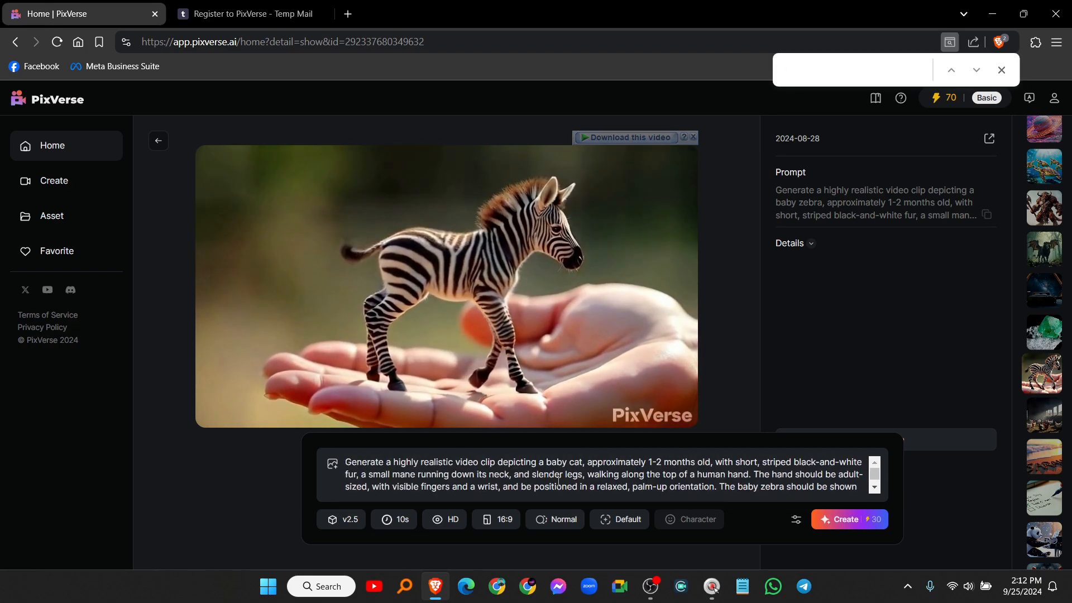
{"action": "key", "text": "ctrl"}
{"action": "key", "text": "ctrl"}
{"action": "left_click", "coordinate": [841, 521]}
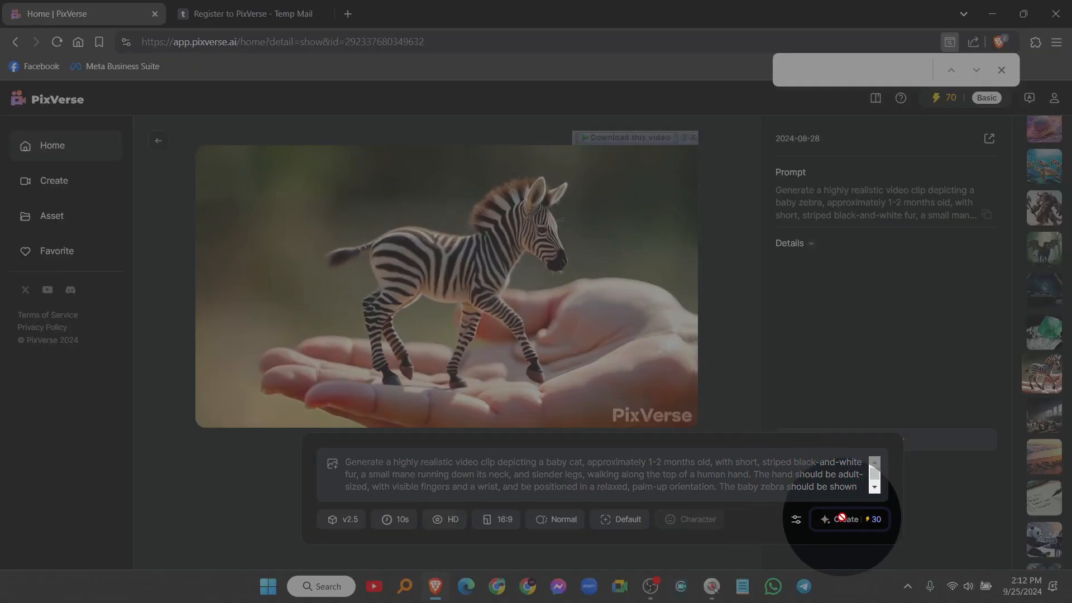
Step: Clear the prompt box on the Create page
{"action": "left_click", "coordinate": [49, 187]}
{"action": "key", "text": "ctrl"}
{"action": "key", "text": "ctrl"}
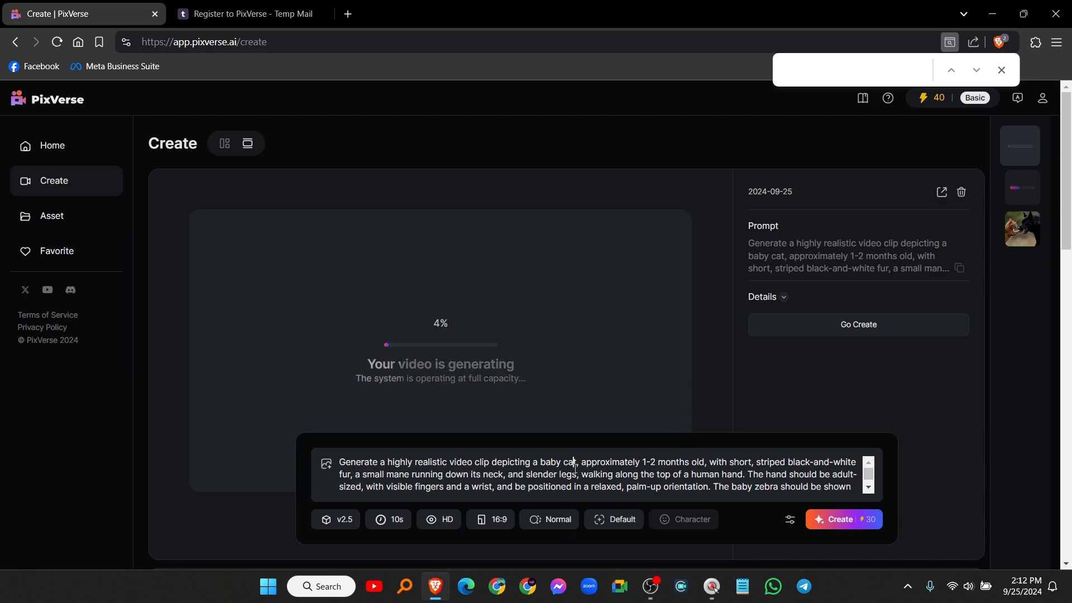
{"action": "key", "text": "ctrl+a"}
{"action": "key", "text": "BackSpace"}
Step: Download the finished cat-versus-dog video to the Downloads folder
{"action": "scroll", "coordinate": [491, 244], "scroll_direction": "down", "scroll_amount": 2}
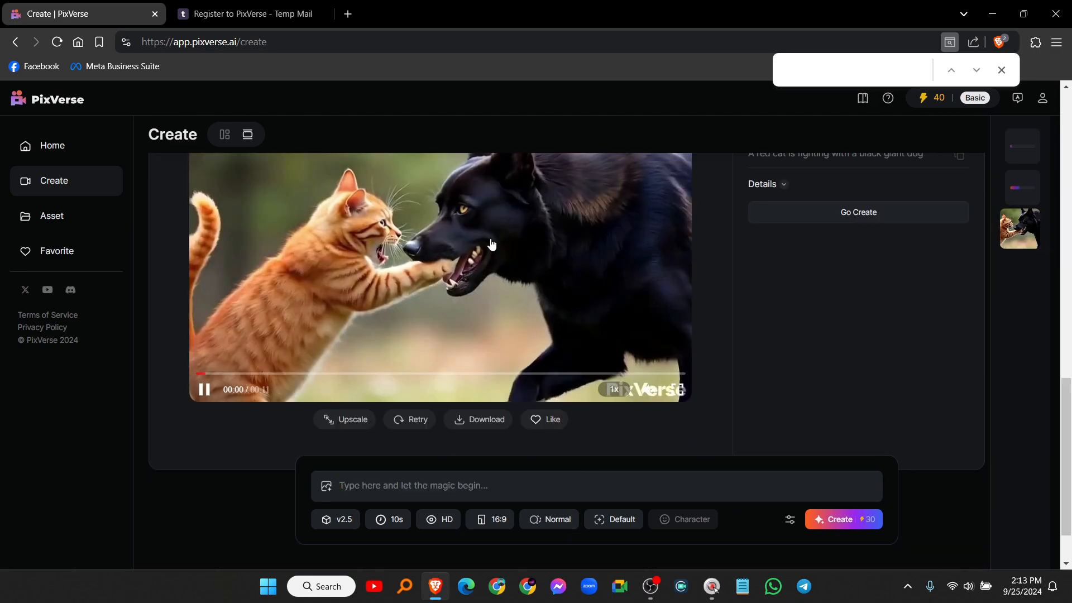
{"action": "scroll", "coordinate": [494, 246], "scroll_direction": "up", "scroll_amount": 1}
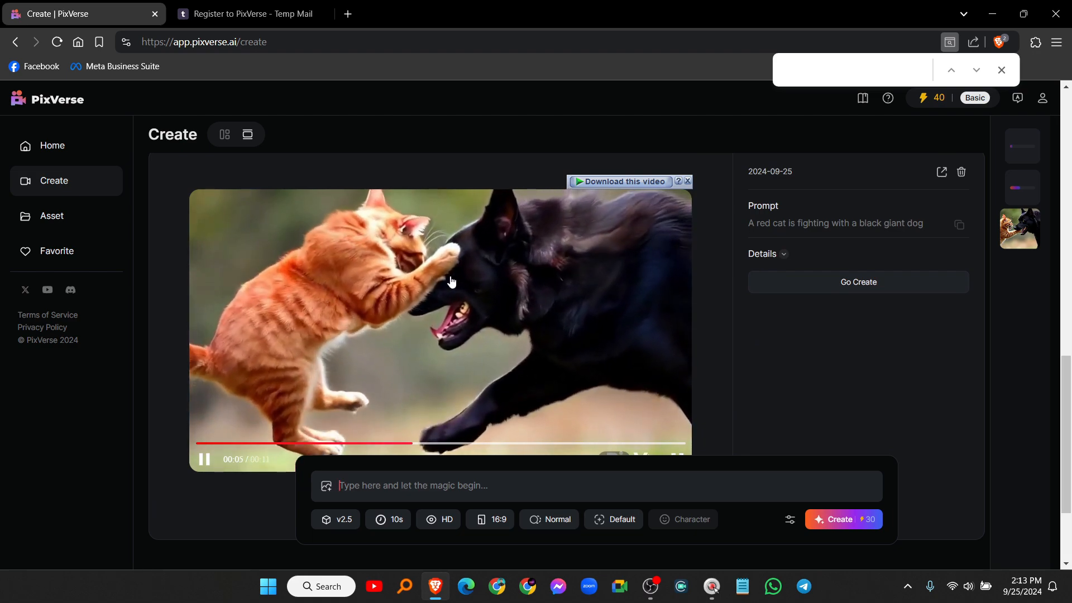
{"action": "scroll", "coordinate": [591, 283], "scroll_direction": "down", "scroll_amount": 1}
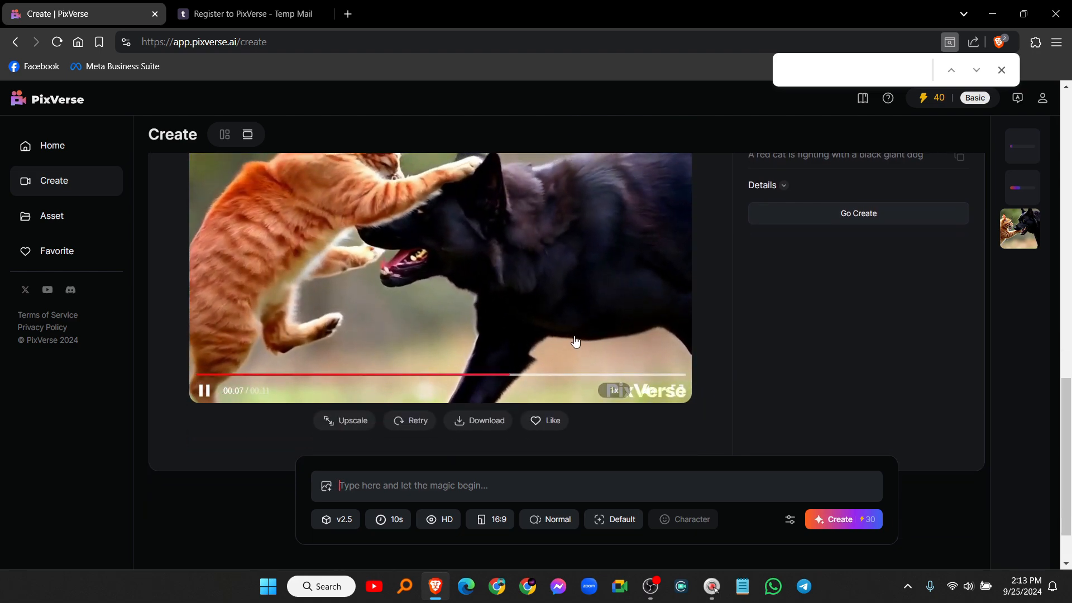
{"action": "left_click", "coordinate": [479, 420]}
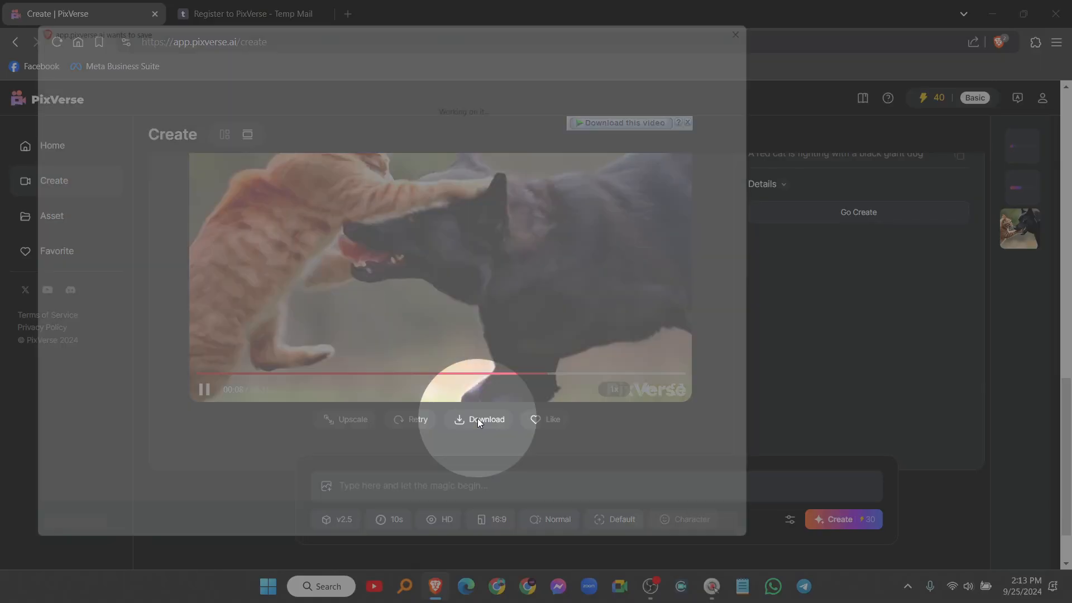
{"action": "left_click", "coordinate": [65, 207]}
{"action": "left_click", "coordinate": [675, 546]}
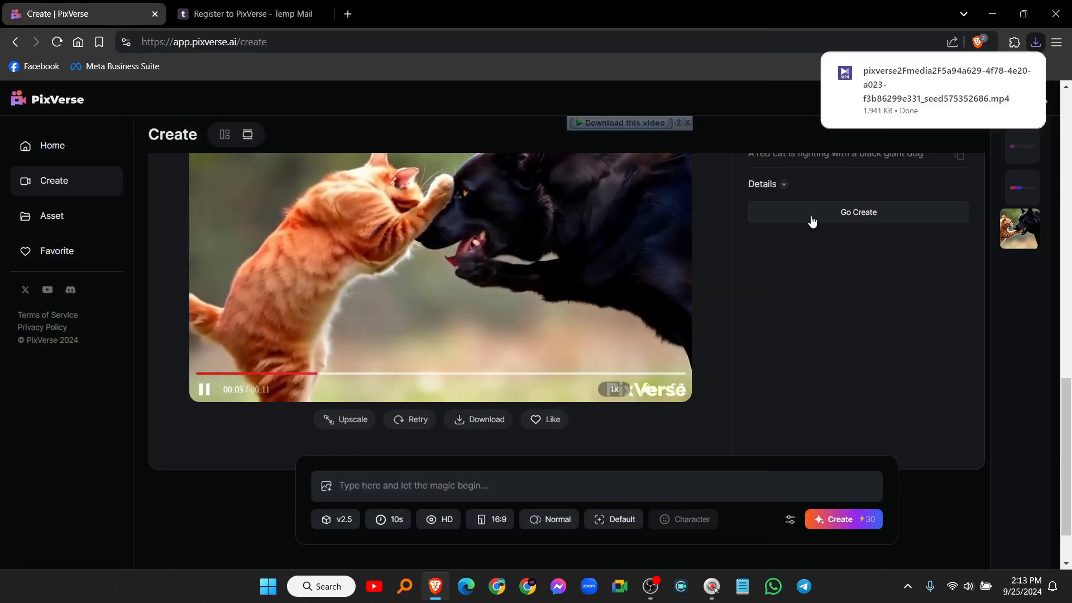
Step: Check the heroic duck video is still generating at 52%, then minimize the browser
{"action": "scroll", "coordinate": [527, 320], "scroll_direction": "up", "scroll_amount": 3}
{"action": "scroll", "coordinate": [586, 329], "scroll_direction": "down", "scroll_amount": 3}
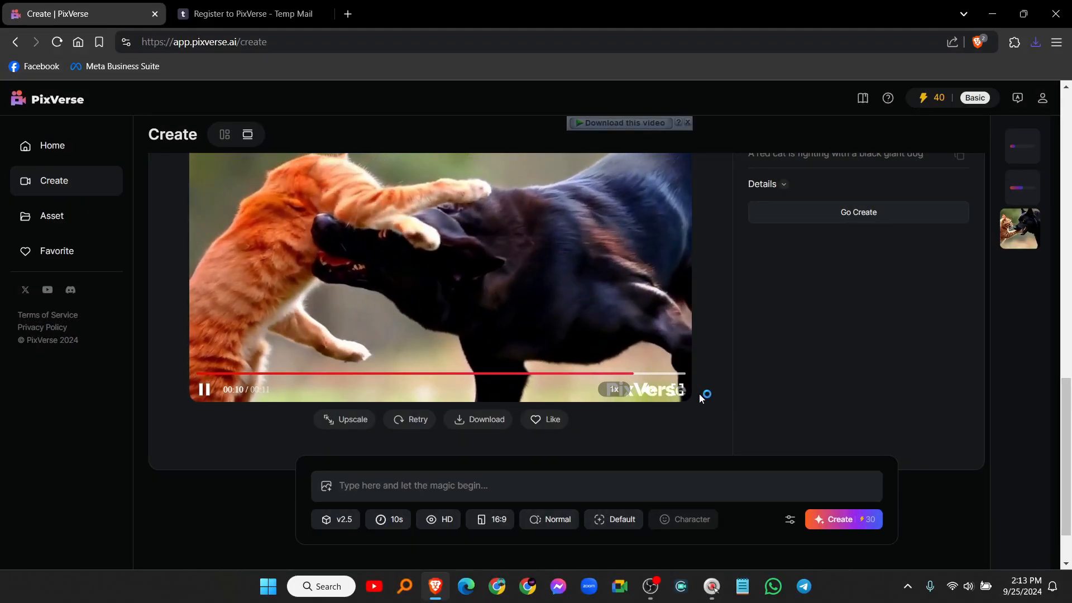
{"action": "scroll", "coordinate": [699, 394], "scroll_direction": "up", "scroll_amount": 8}
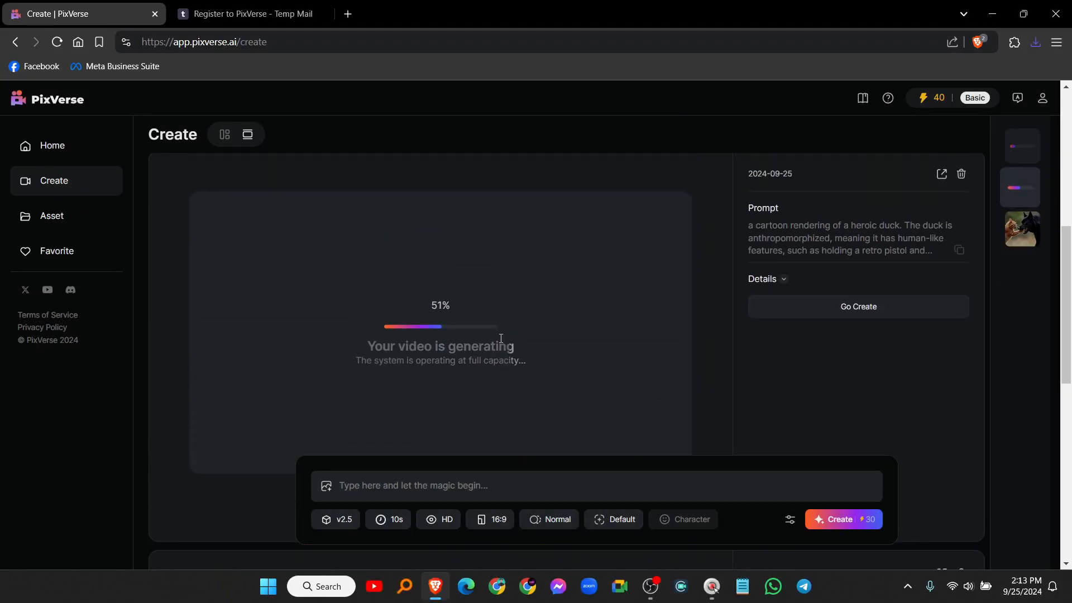
{"action": "scroll", "coordinate": [501, 338], "scroll_direction": "down", "scroll_amount": 3}
{"action": "scroll", "coordinate": [495, 323], "scroll_direction": "up", "scroll_amount": 2}
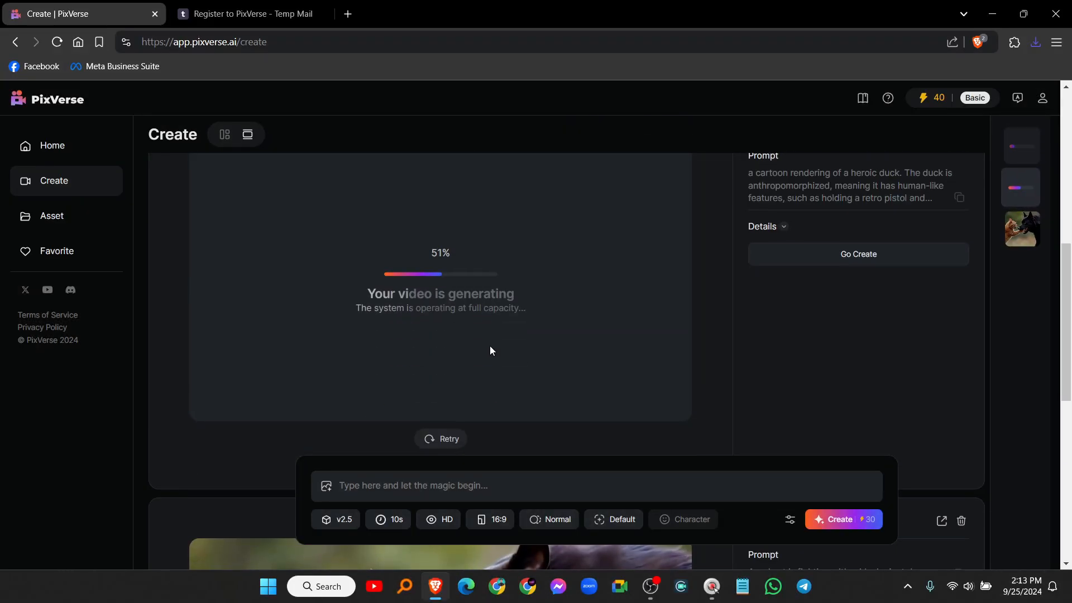
{"action": "left_click", "coordinate": [997, 13]}
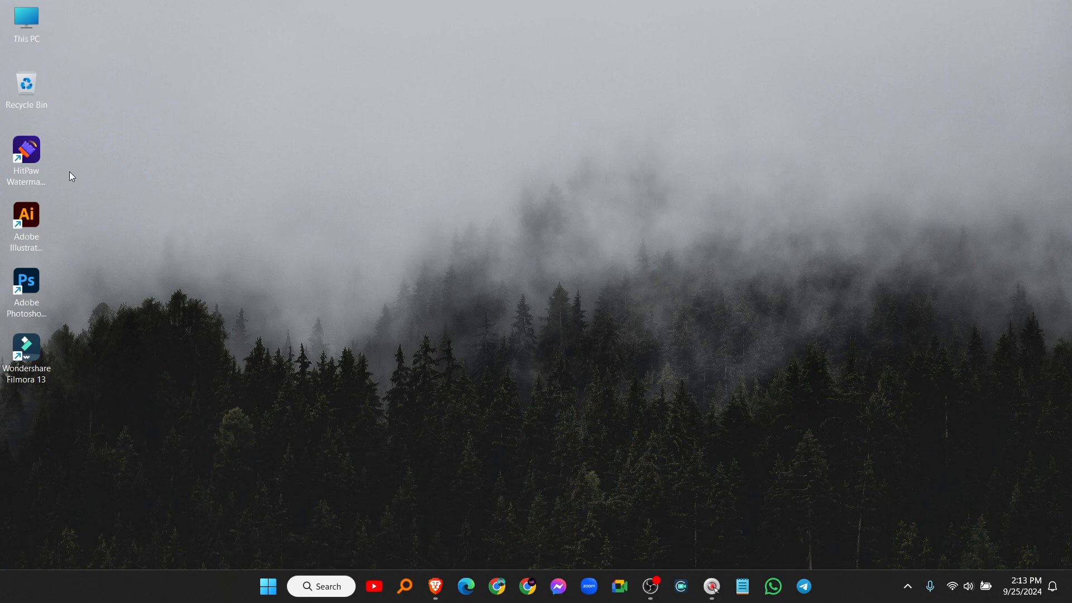
Step: Launch HitPaw Watermark Remover and load the pixverse cat-and-dog video from Downloads
{"action": "left_click", "coordinate": [30, 150]}
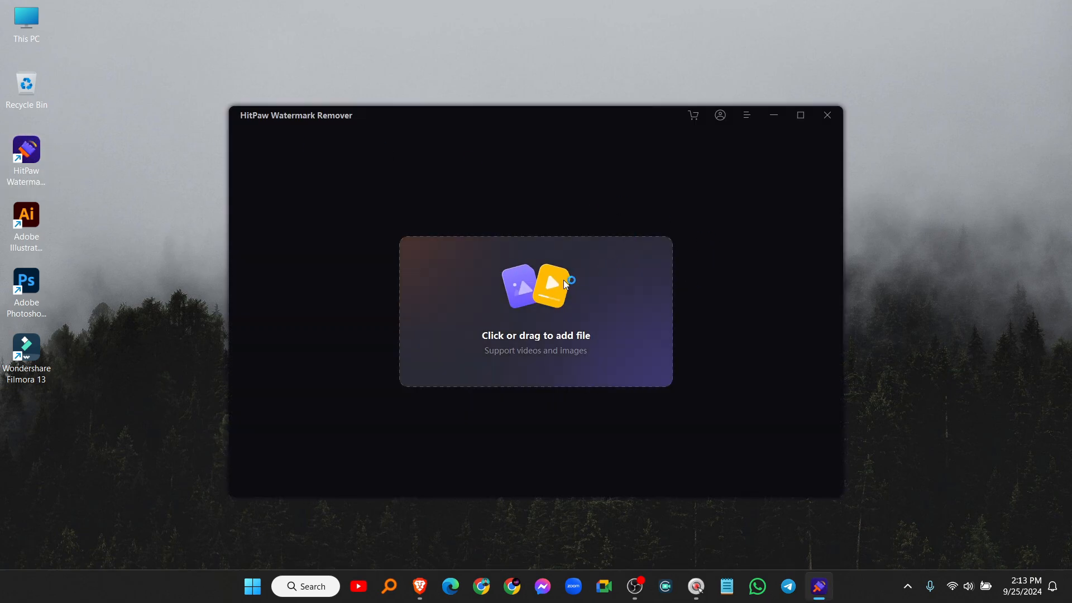
{"action": "left_click", "coordinate": [527, 298]}
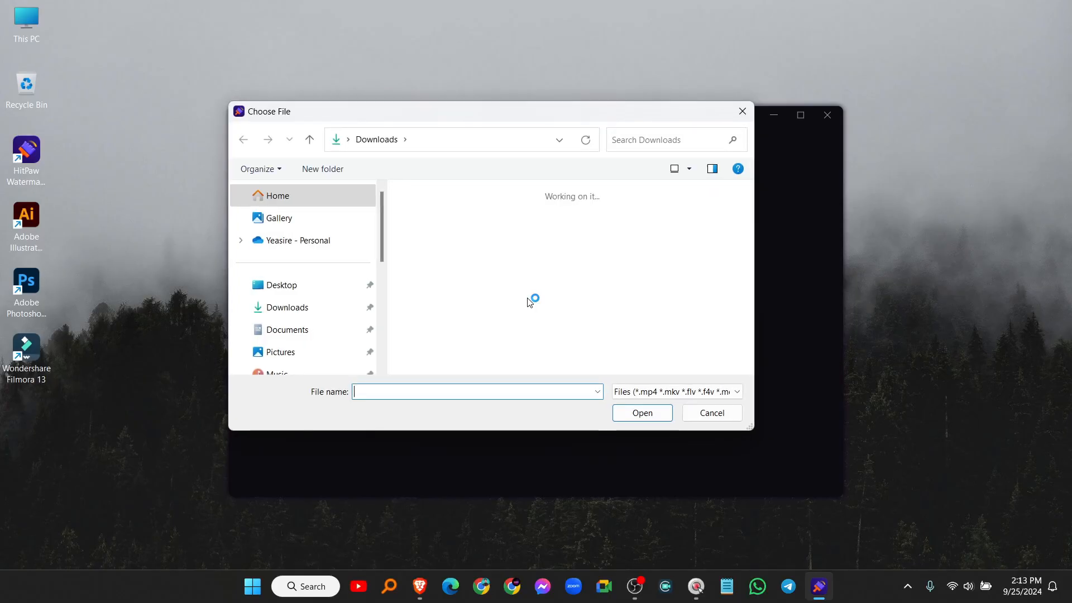
{"action": "left_click", "coordinate": [440, 254]}
{"action": "double_click", "coordinate": [440, 254]}
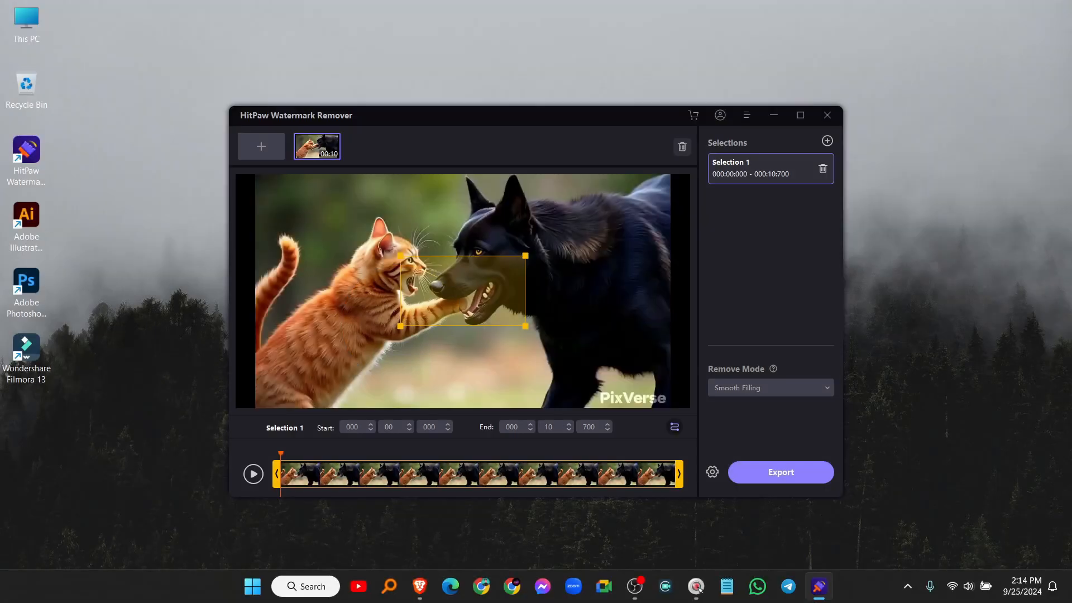
Step: Box the PixVerse watermark, keep Smooth Filling mode, export, and open the output folder
{"action": "left_click_drag", "start_coordinate": [494, 305], "coordinate": [640, 387]}
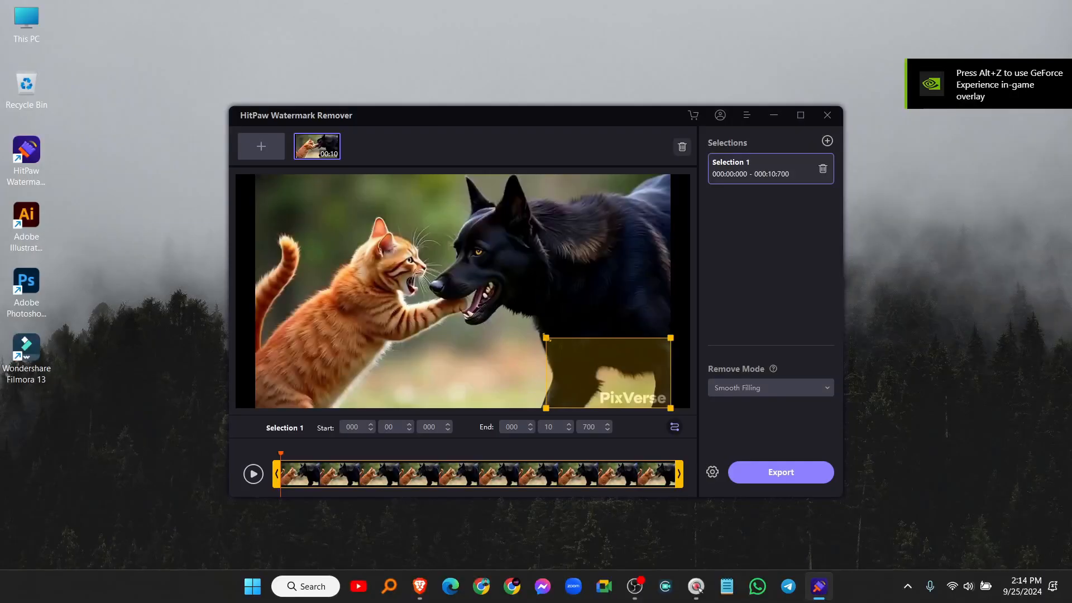
{"action": "left_click_drag", "start_coordinate": [546, 337], "coordinate": [593, 385]}
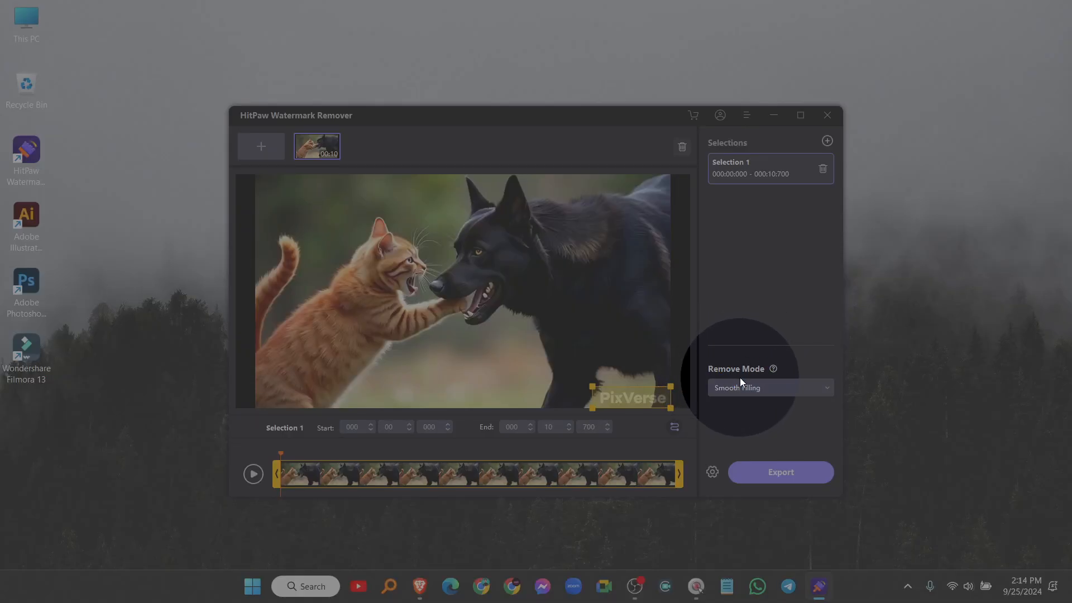
{"action": "left_click", "coordinate": [738, 387]}
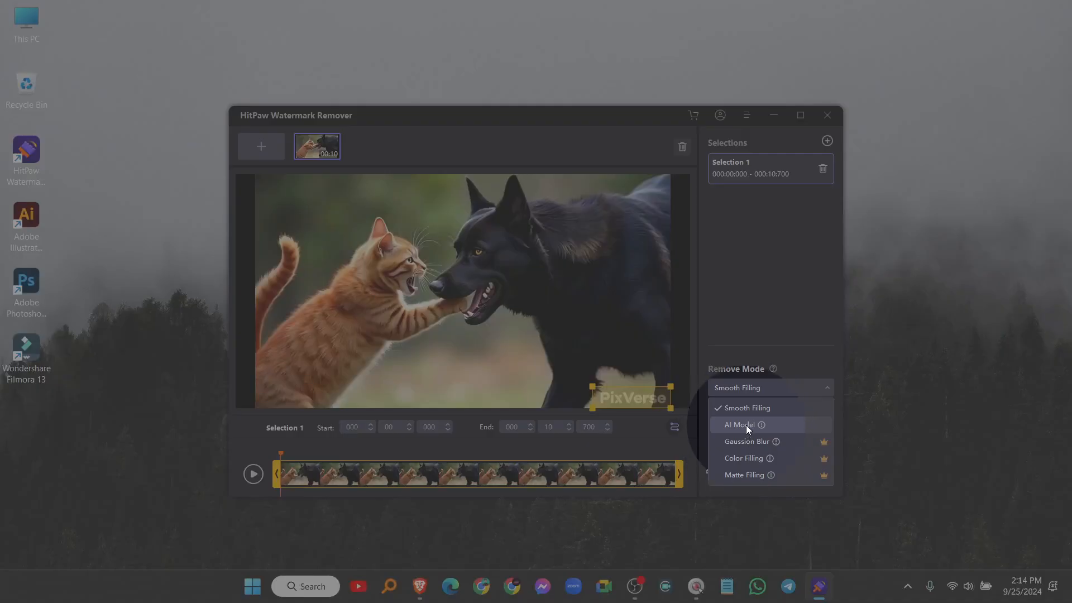
{"action": "left_click", "coordinate": [740, 425]}
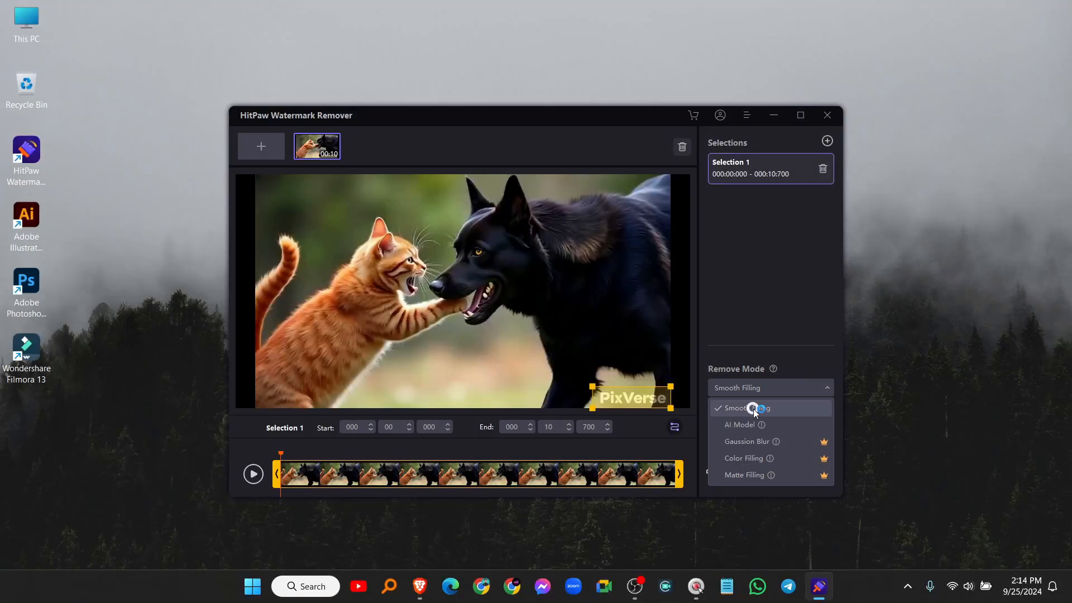
{"action": "left_click", "coordinate": [753, 408]}
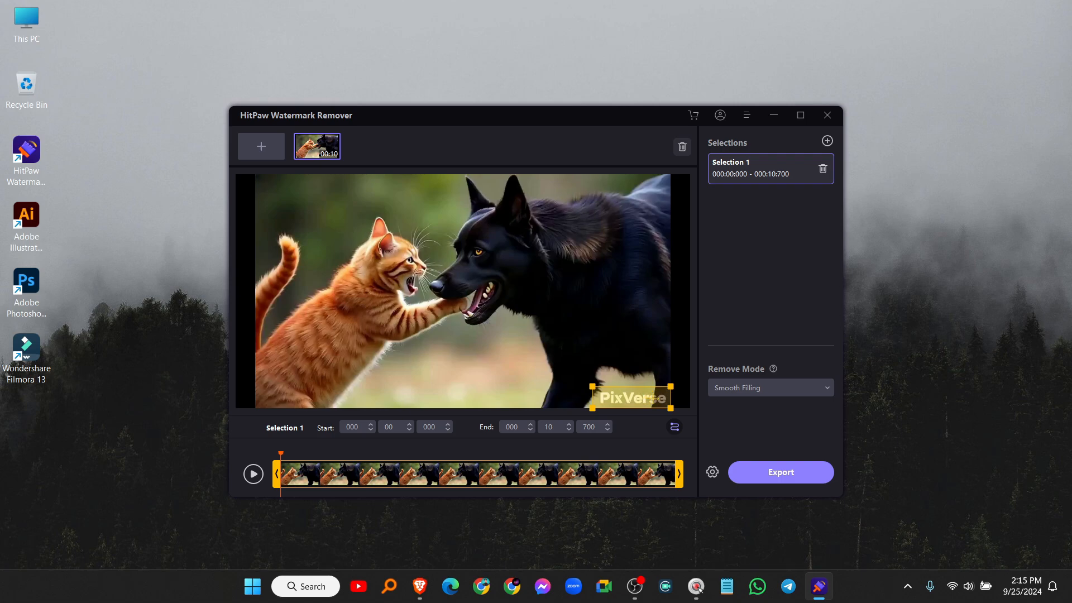
{"action": "left_click", "coordinate": [787, 473]}
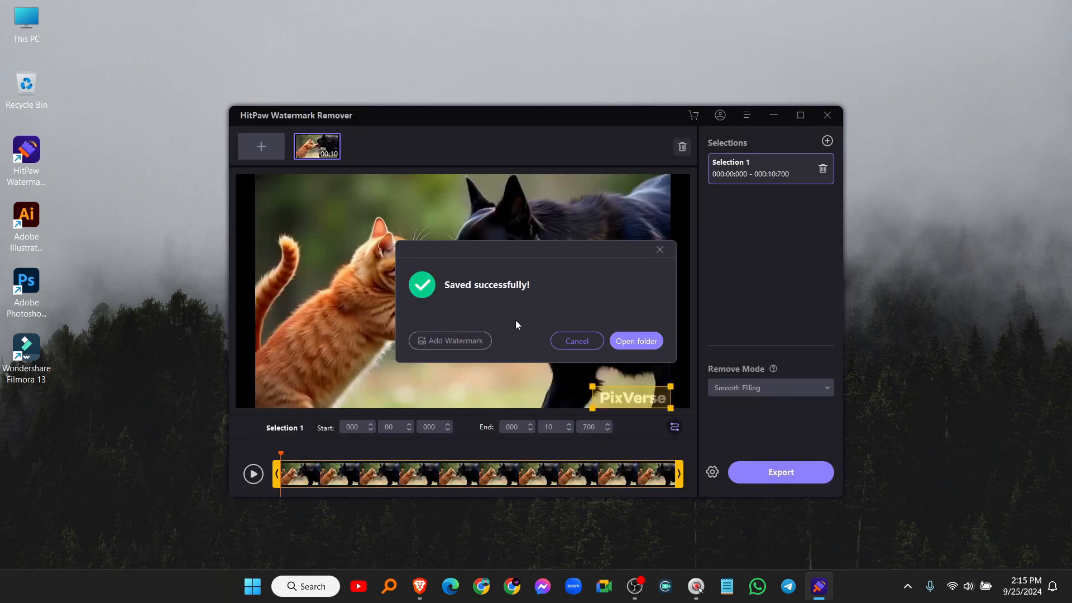
{"action": "left_click", "coordinate": [636, 341]}
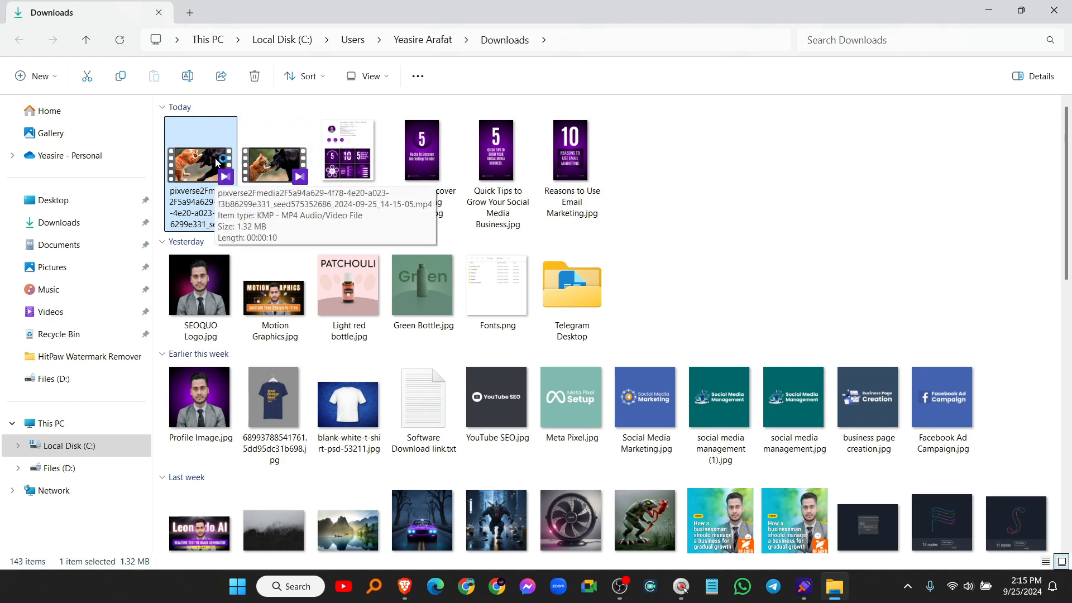
Step: Play the exported video in KMPlayer and leave full-screen to check the watermark is gone
{"action": "double_click", "coordinate": [216, 168]}
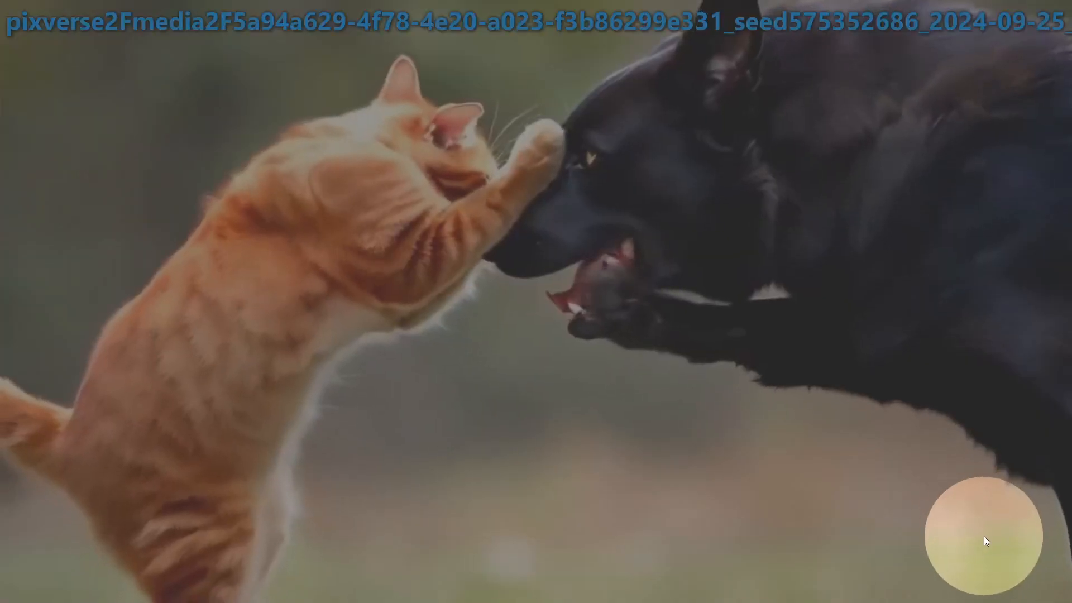
{"action": "mouse_move", "coordinate": [990, 541]}
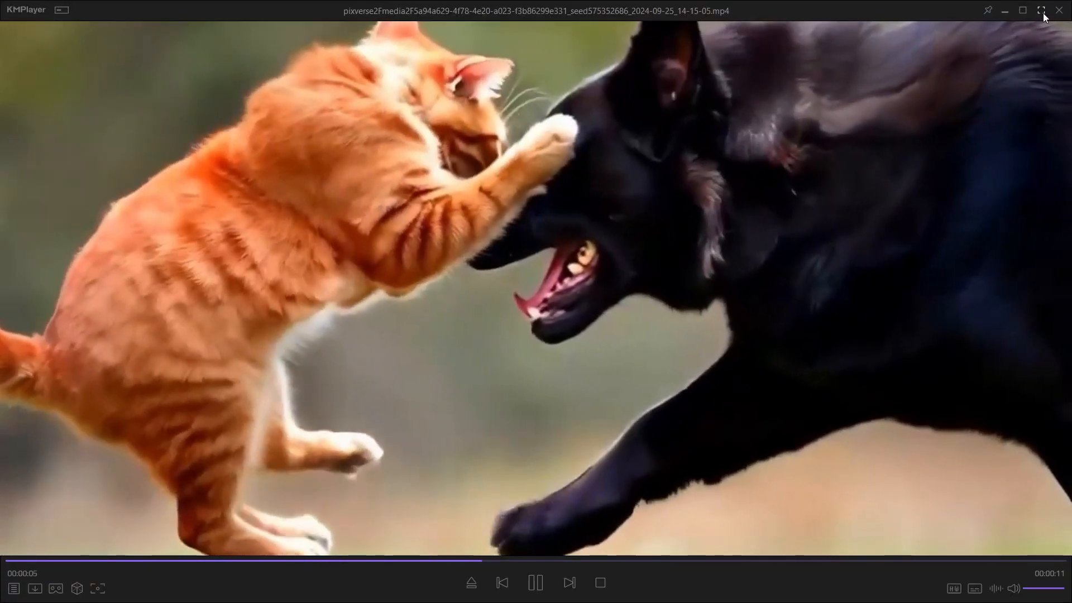
{"action": "left_click", "coordinate": [1041, 11]}
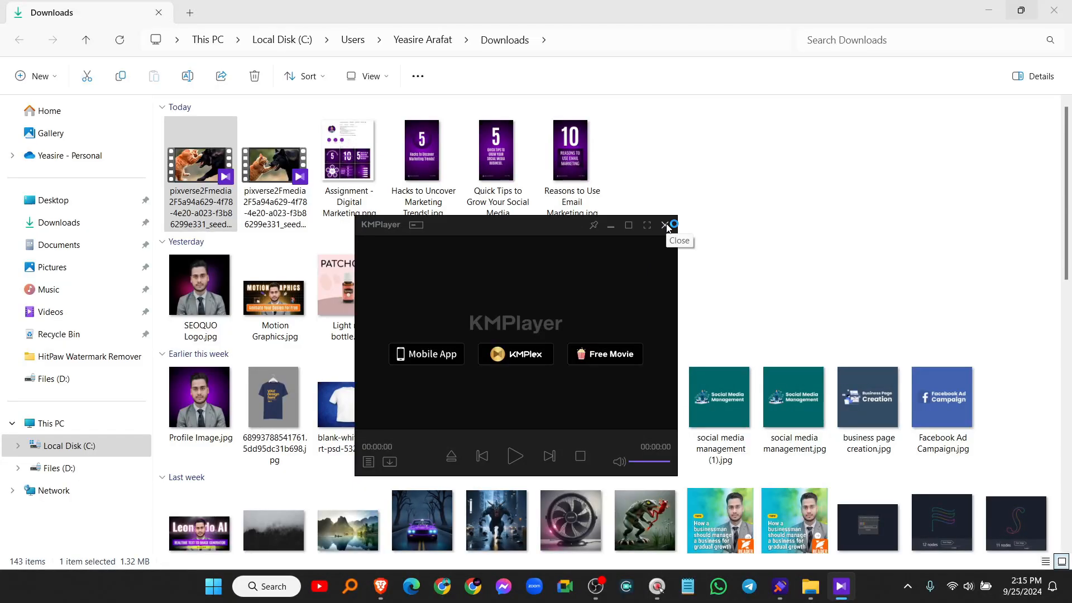
Step: Close KMPlayer, the Downloads folder window and HitPaw Watermark Remover
{"action": "left_click", "coordinate": [666, 225]}
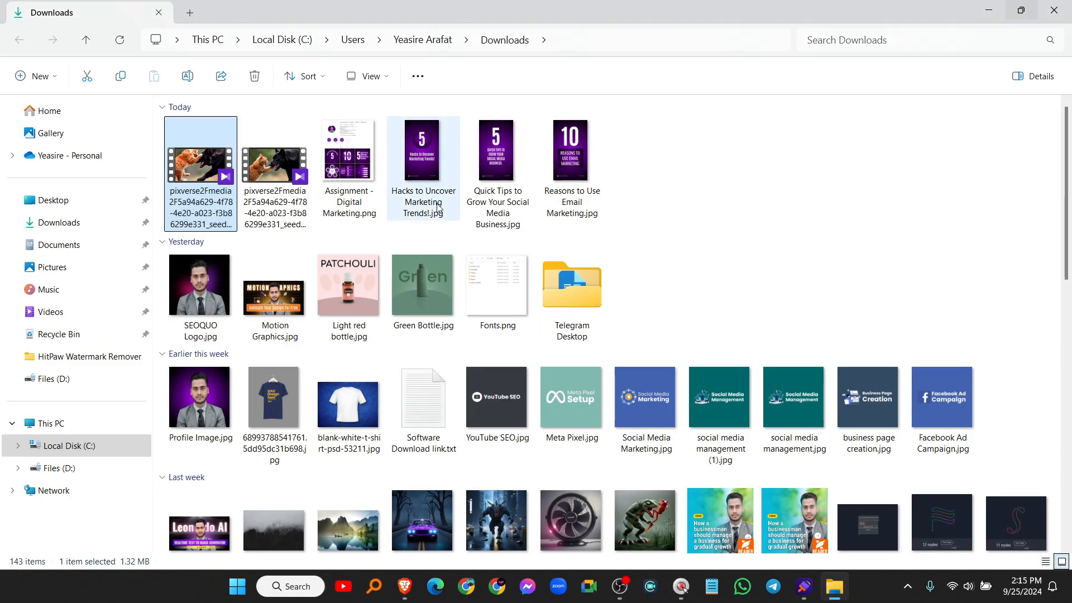
{"action": "left_click", "coordinate": [1066, 15]}
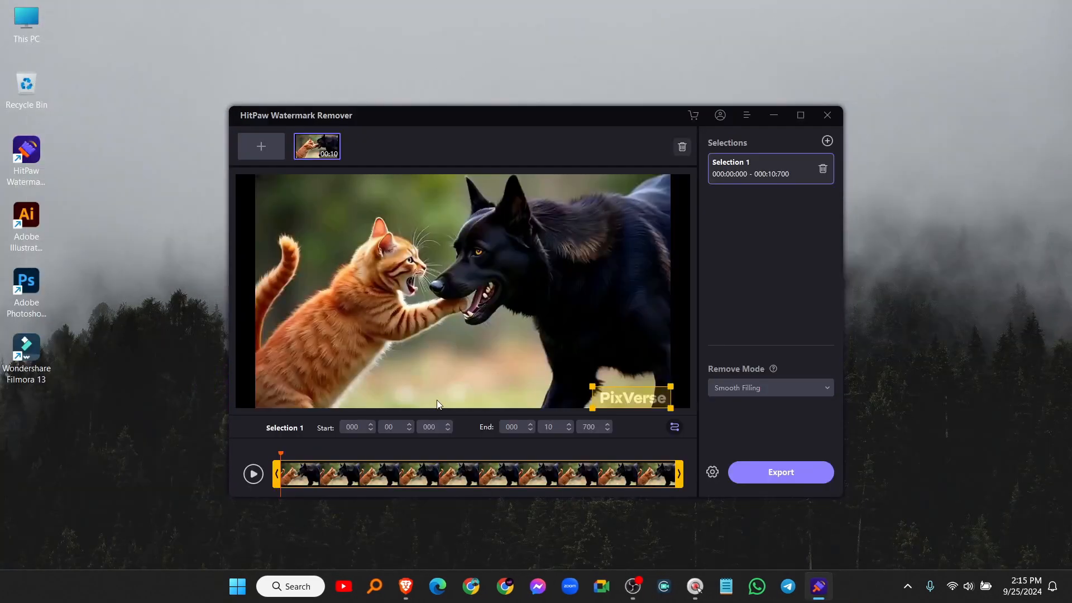
{"action": "left_click", "coordinate": [825, 114]}
Step: Confirm closing HitPaw, return to PixVerse, and save the heroic duck video into Downloads
{"action": "left_click", "coordinate": [634, 318]}
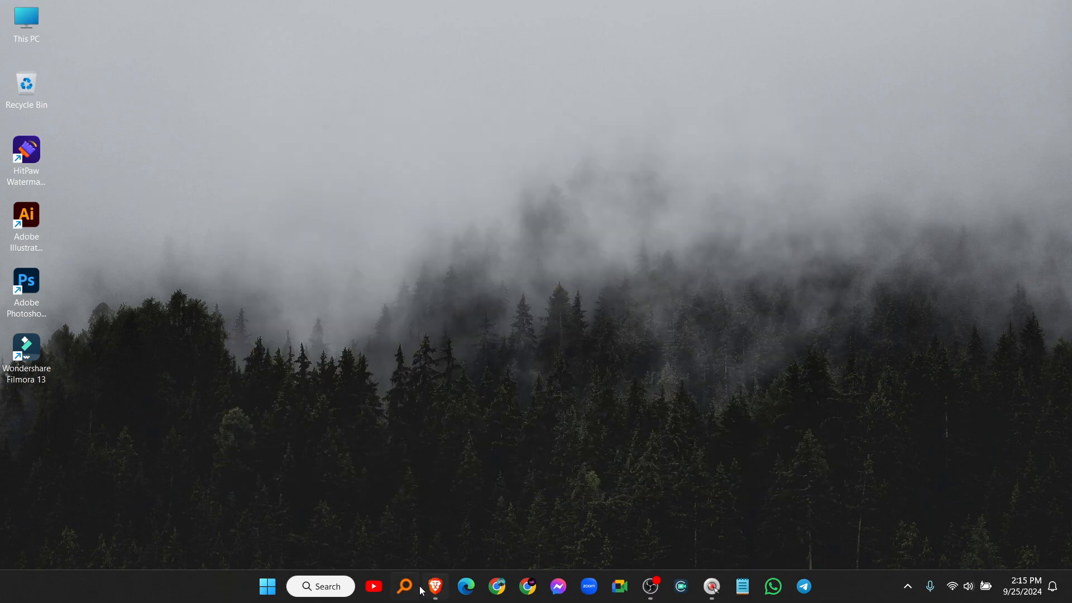
{"action": "left_click", "coordinate": [435, 586]}
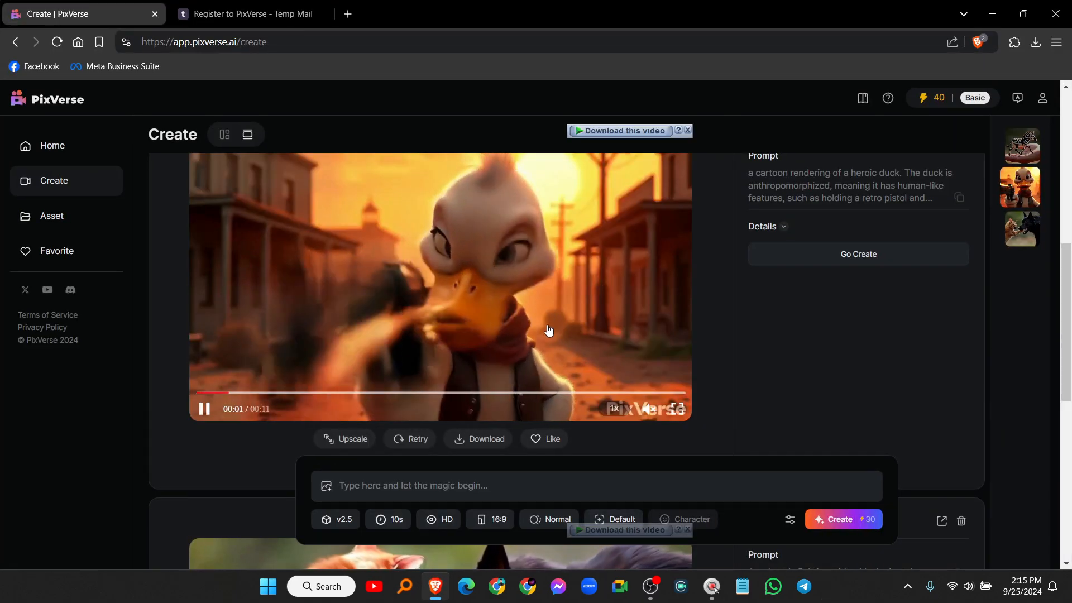
{"action": "scroll", "coordinate": [647, 322], "scroll_direction": "up", "scroll_amount": 1}
{"action": "scroll", "coordinate": [509, 311], "scroll_direction": "down", "scroll_amount": 1}
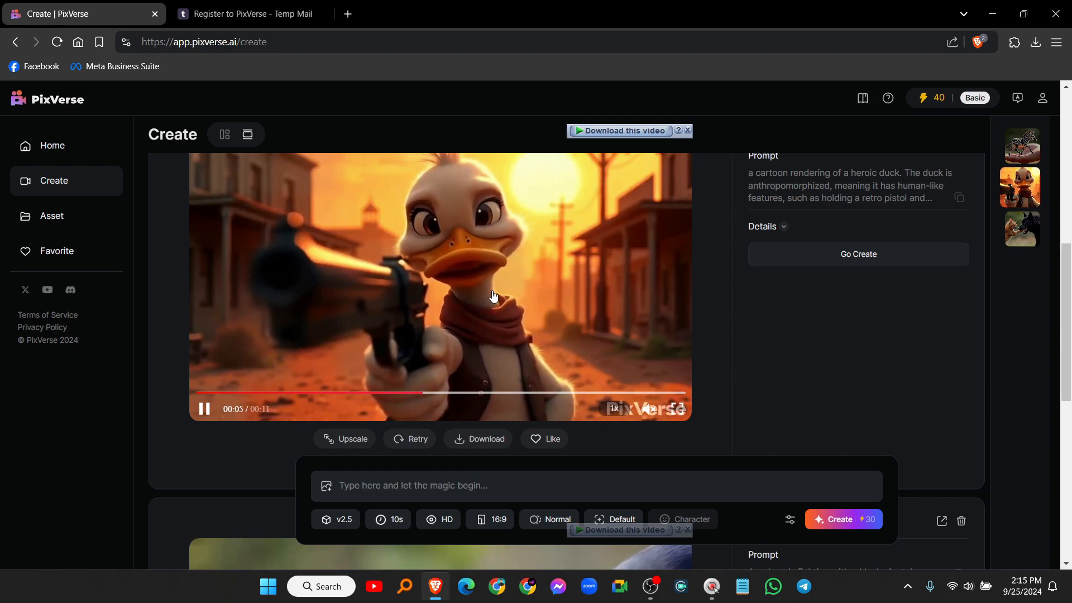
{"action": "scroll", "coordinate": [410, 333], "scroll_direction": "down", "scroll_amount": 1}
{"action": "scroll", "coordinate": [410, 332], "scroll_direction": "down", "scroll_amount": 1}
{"action": "left_click", "coordinate": [479, 350]}
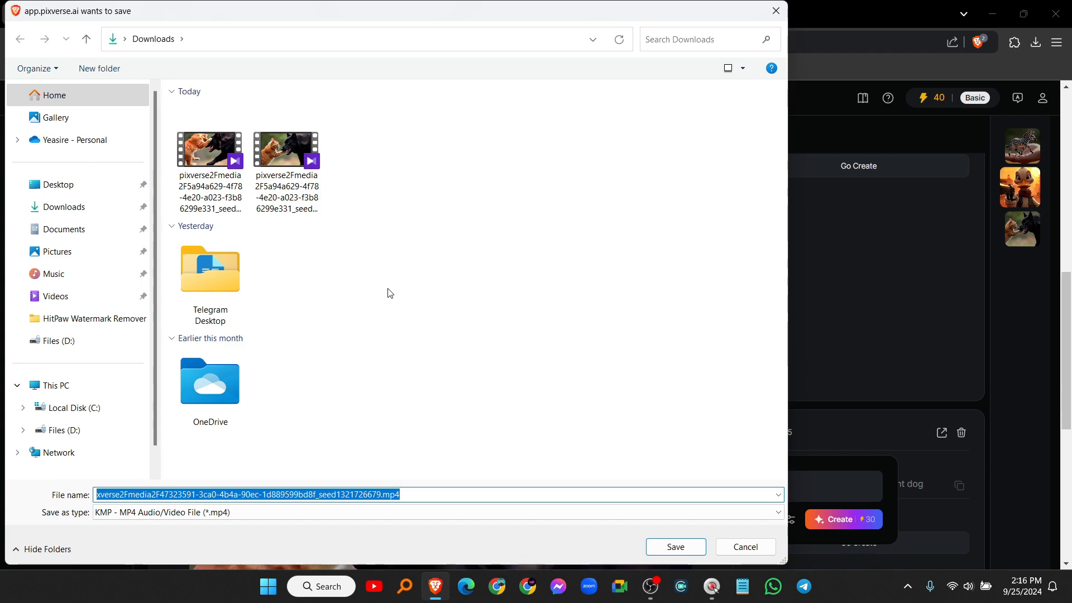
{"action": "left_click", "coordinate": [677, 547]}
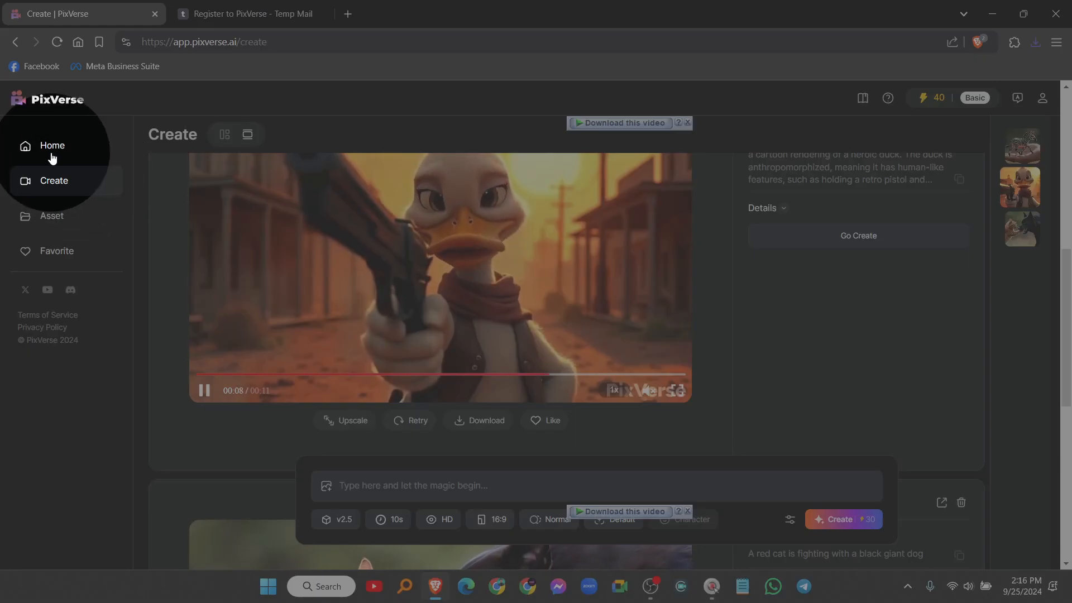
Step: Copy the girl-in-magical-forest Discover video's prompt and paste it into the prompt box
{"action": "left_click", "coordinate": [49, 150]}
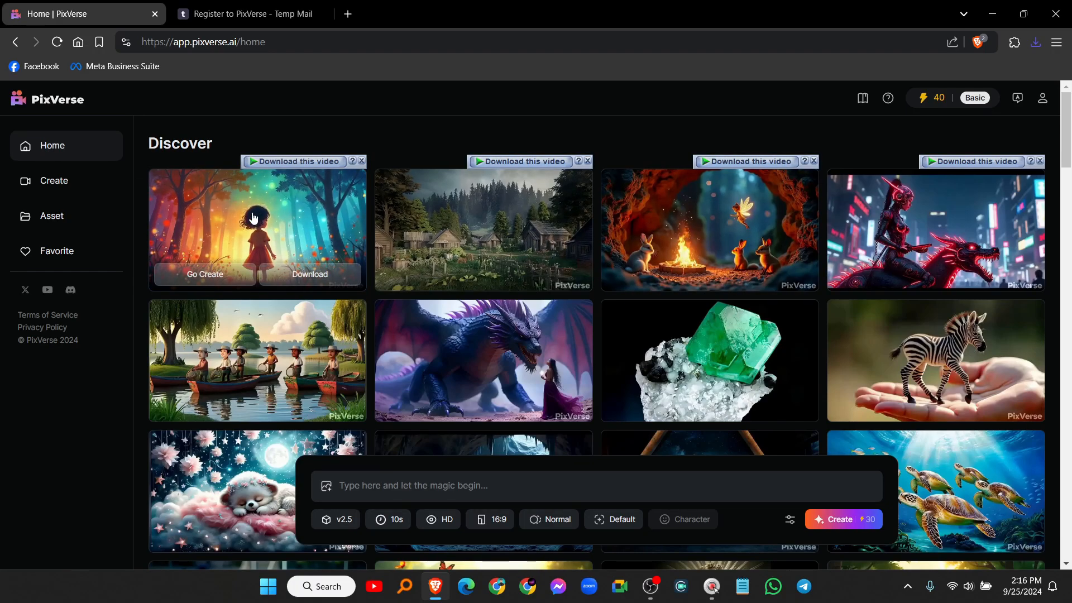
{"action": "left_click", "coordinate": [156, 231]}
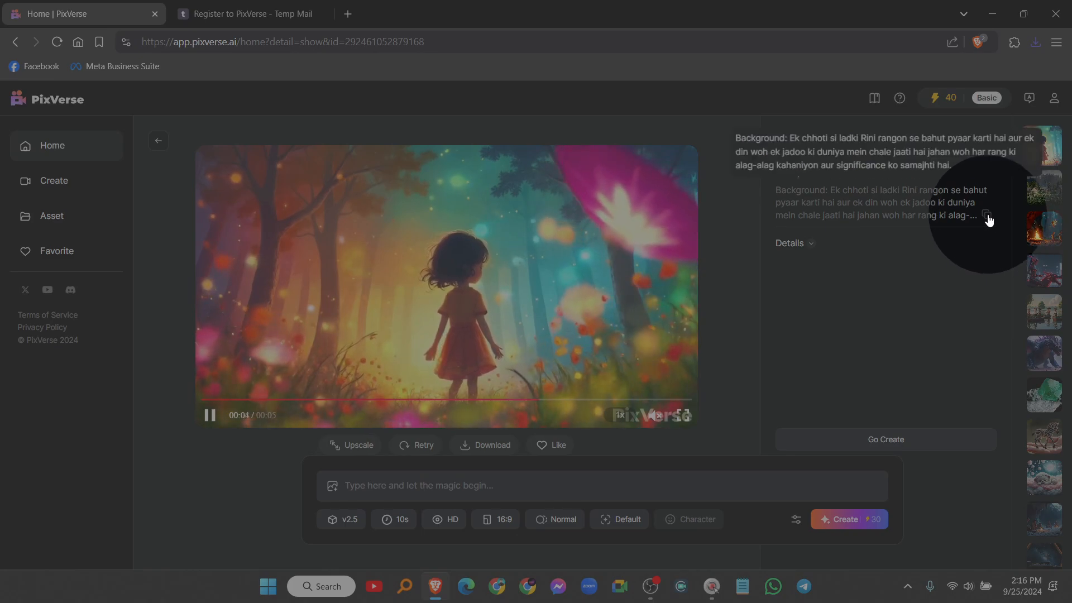
{"action": "left_click", "coordinate": [987, 214]}
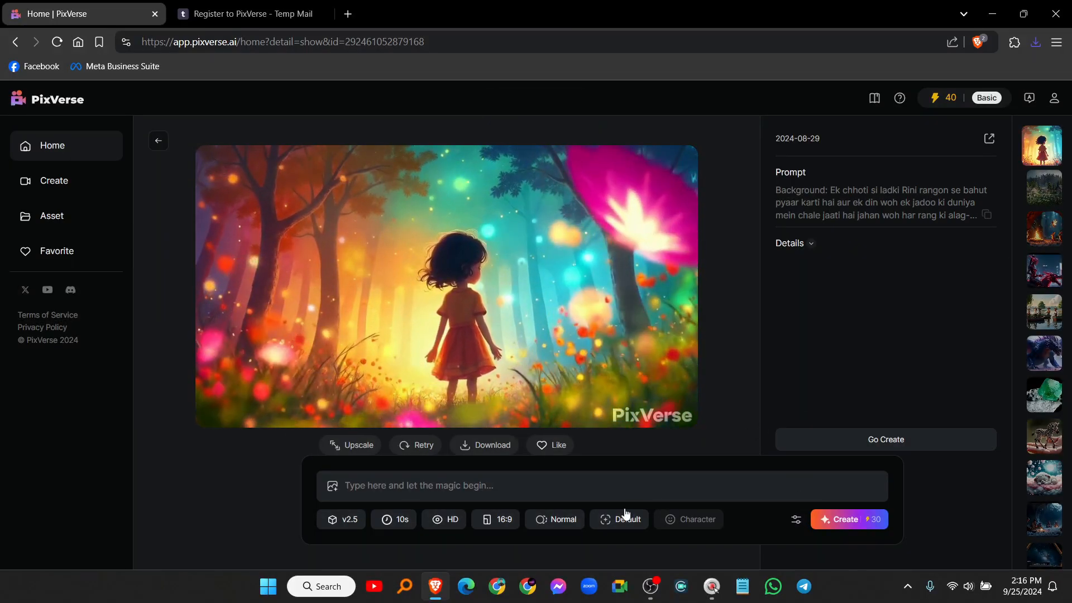
{"action": "left_click", "coordinate": [491, 486]}
{"action": "key", "text": "ctrl+v"}
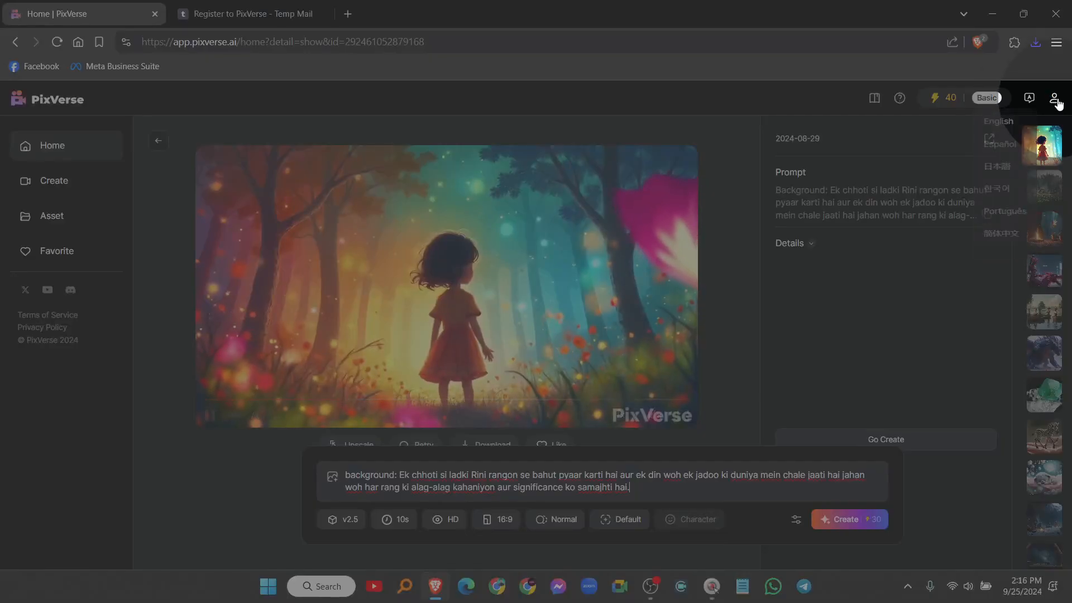
{"action": "mouse_move", "coordinate": [1055, 99]}
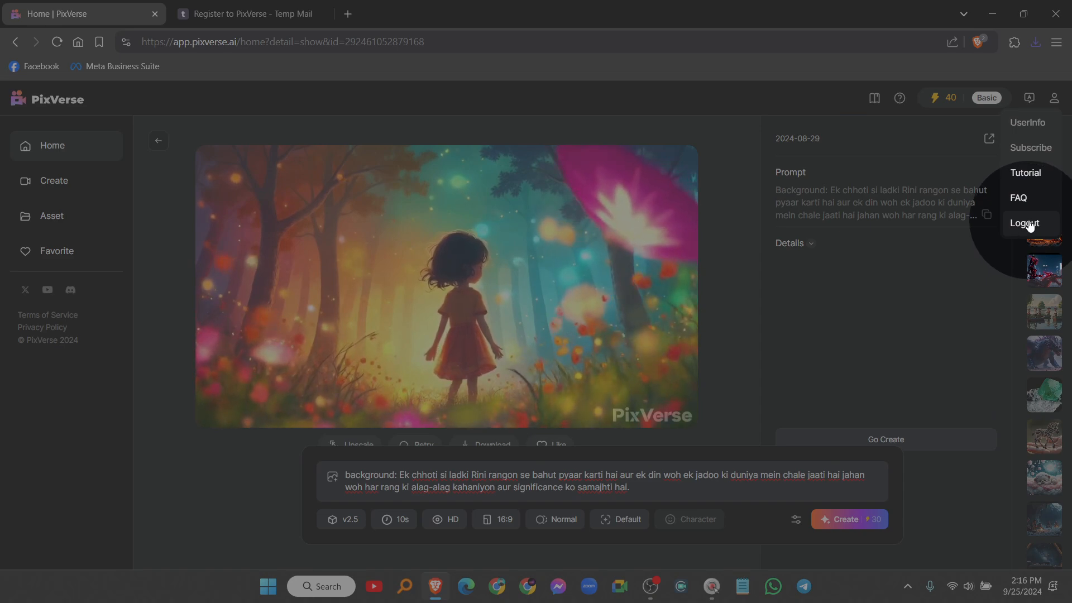